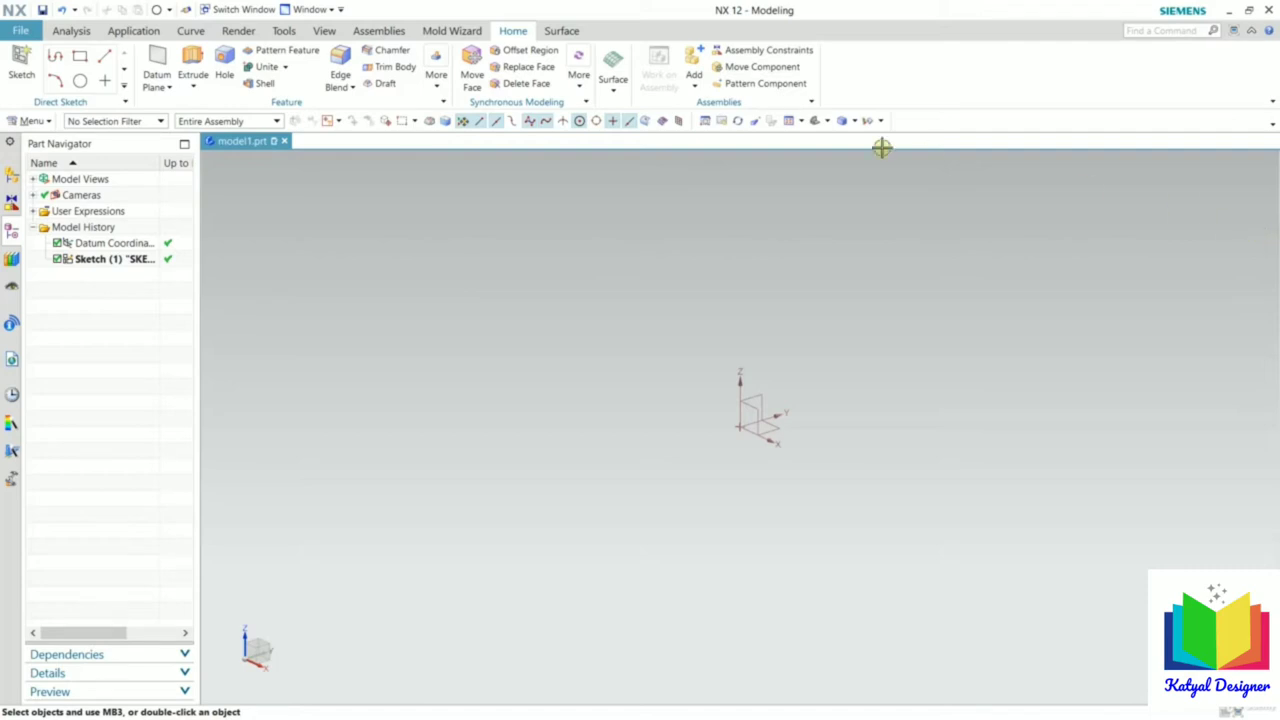
Step: Create Sketch (2) on the default horizontal datum plane, keeping On Plane and Inferred
{"action": "left_click", "coordinate": [22, 72]}
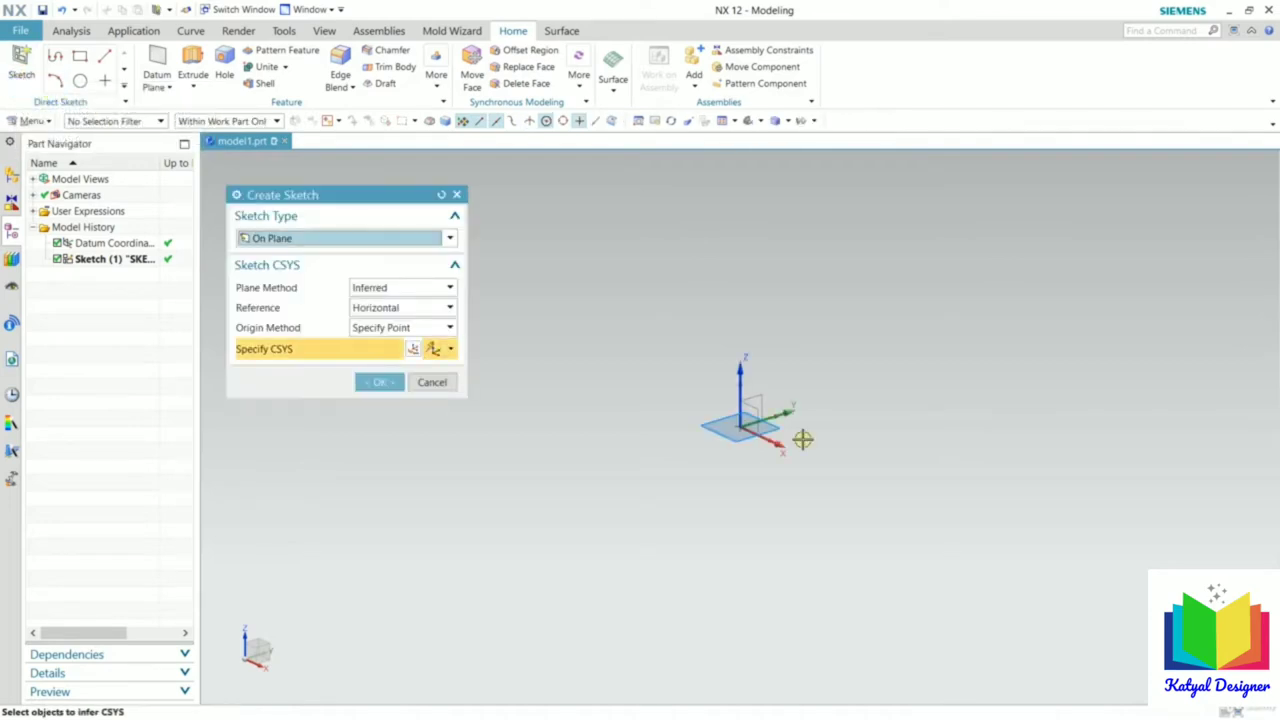
{"action": "left_click", "coordinate": [377, 382]}
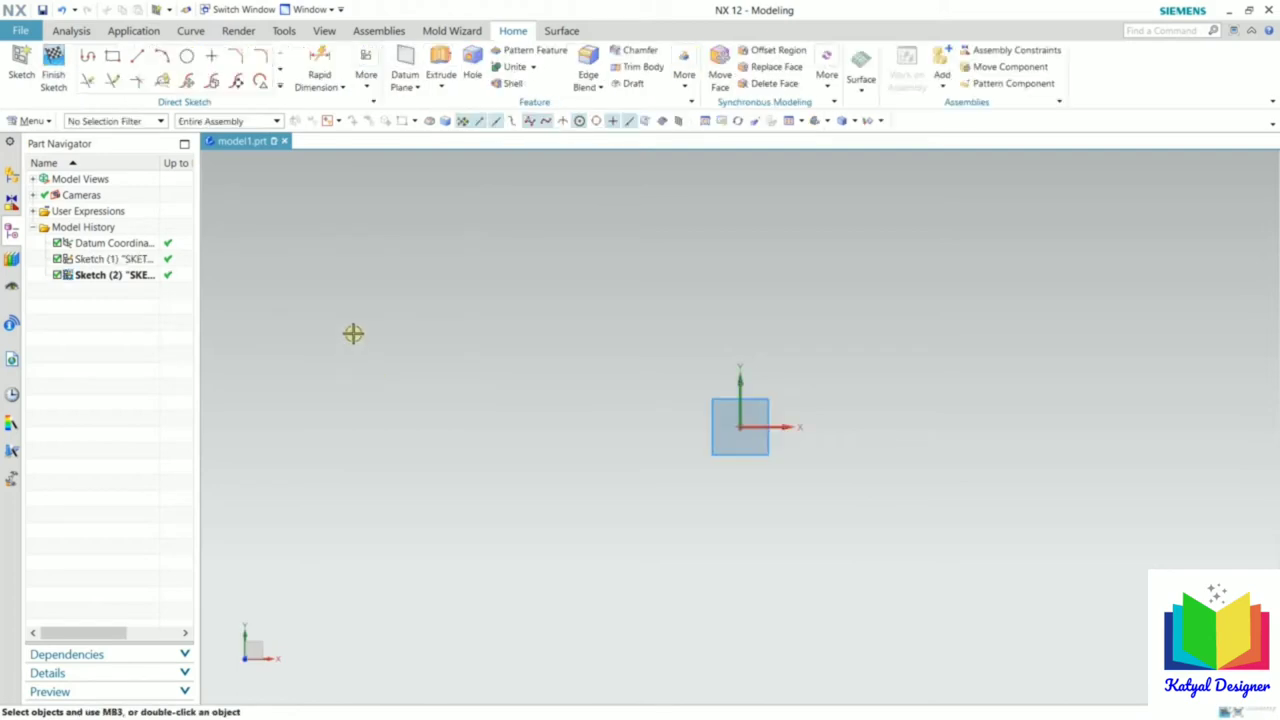
Step: Draw a circle snapped to the sketch origin with a diameter of 50
{"action": "left_click", "coordinate": [187, 57]}
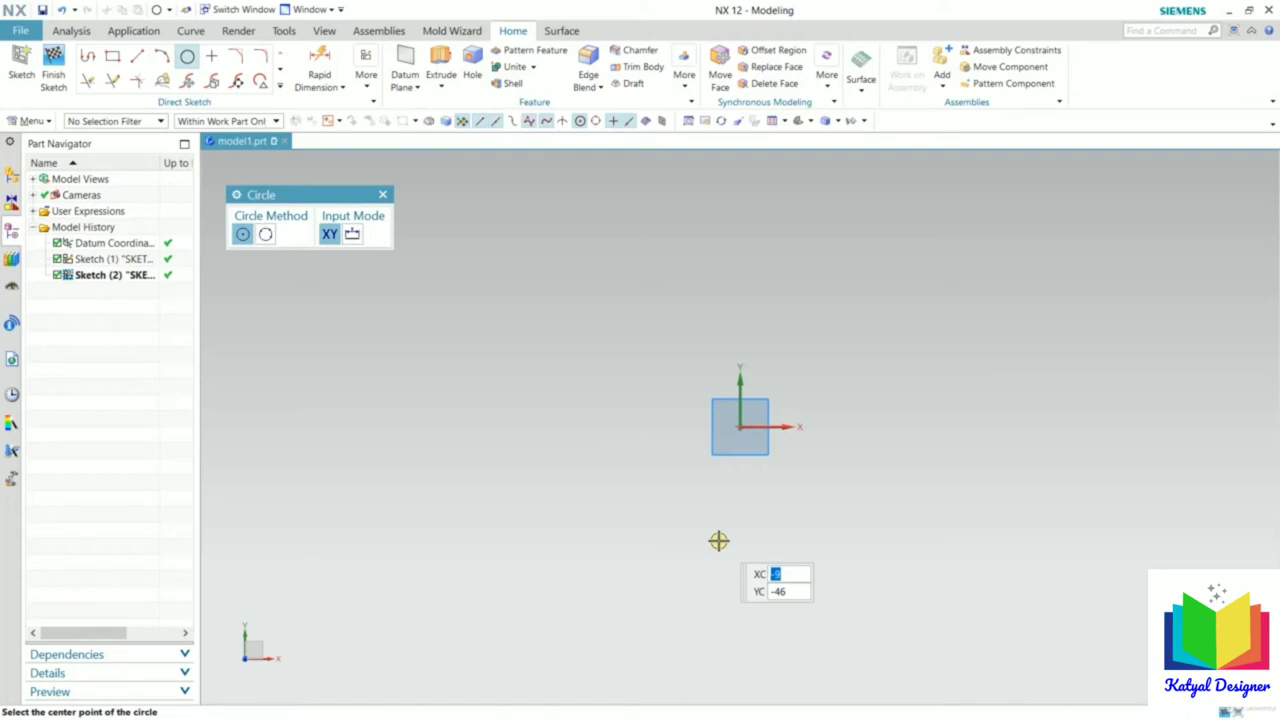
{"action": "left_click", "coordinate": [741, 428]}
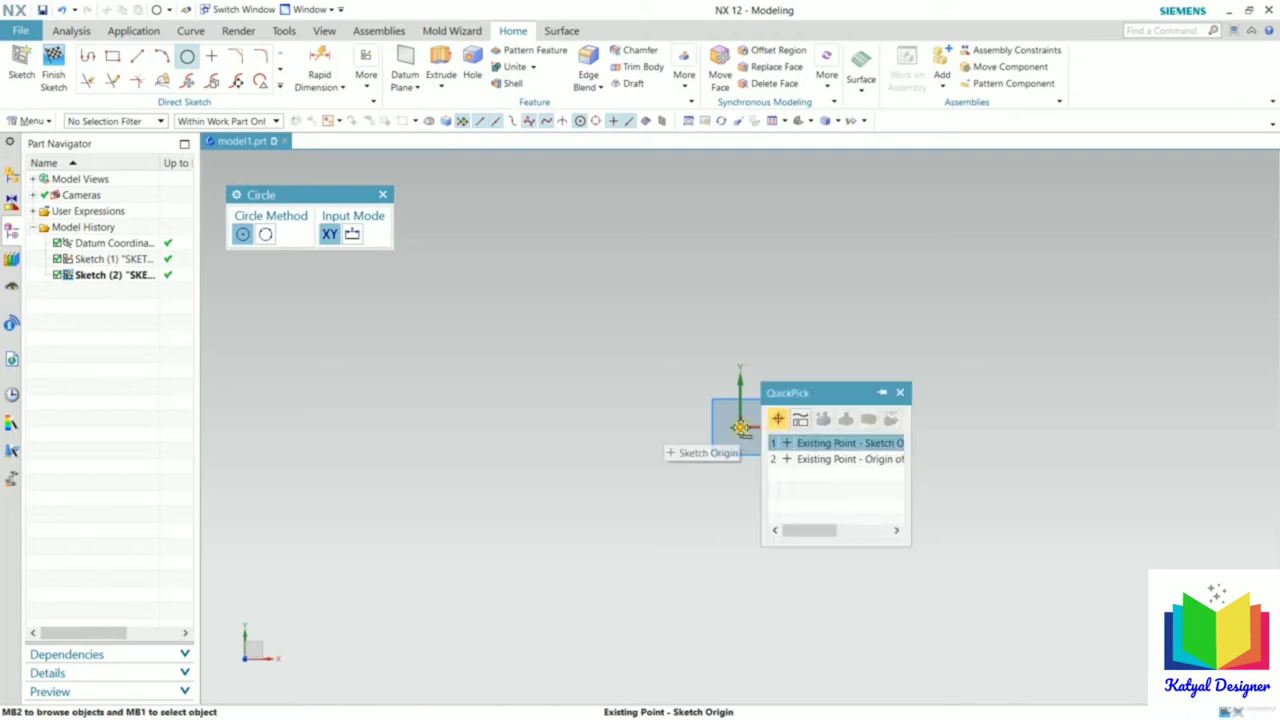
{"action": "left_click", "coordinate": [814, 443]}
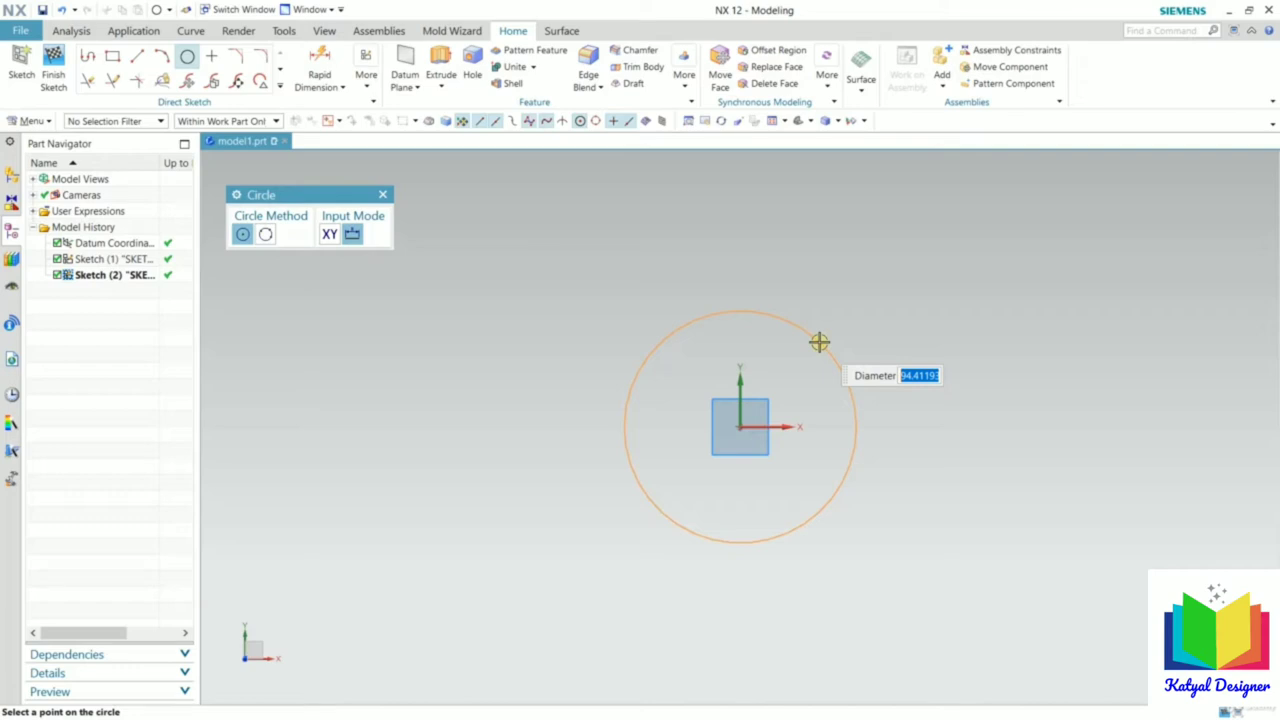
{"action": "type", "text": "50"}
{"action": "key", "text": "Return"}
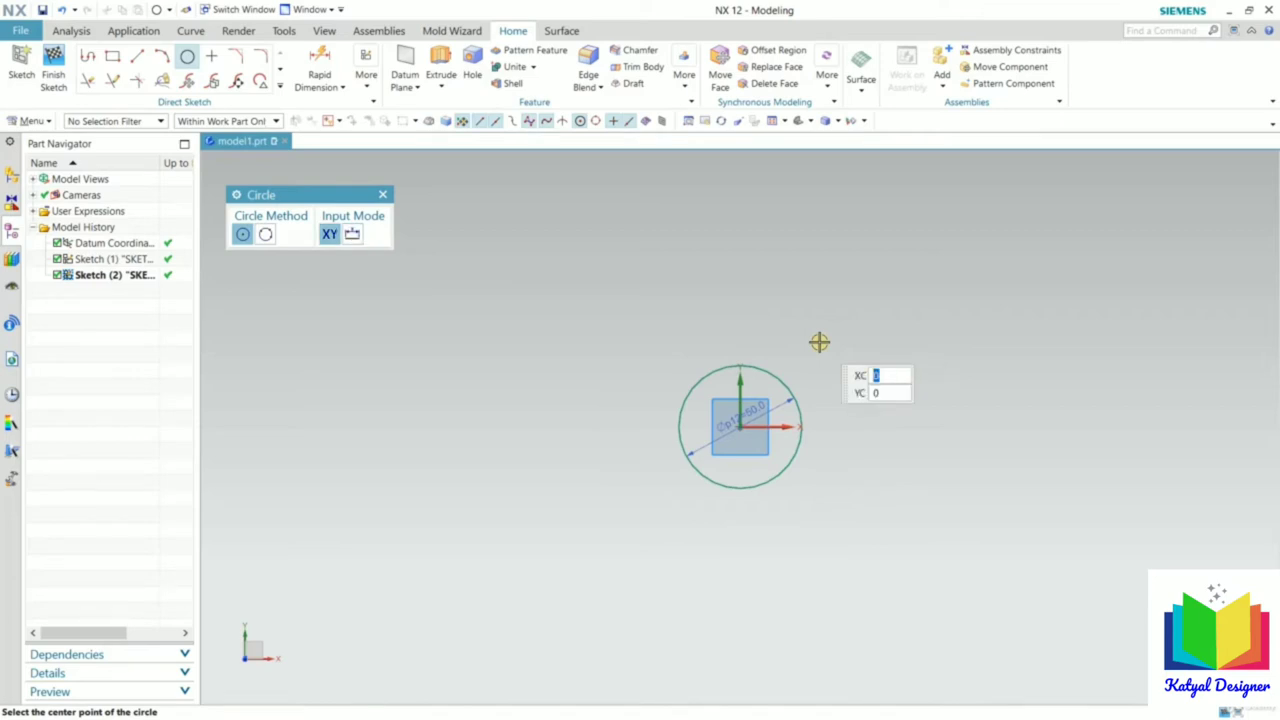
{"action": "key", "text": "Escape"}
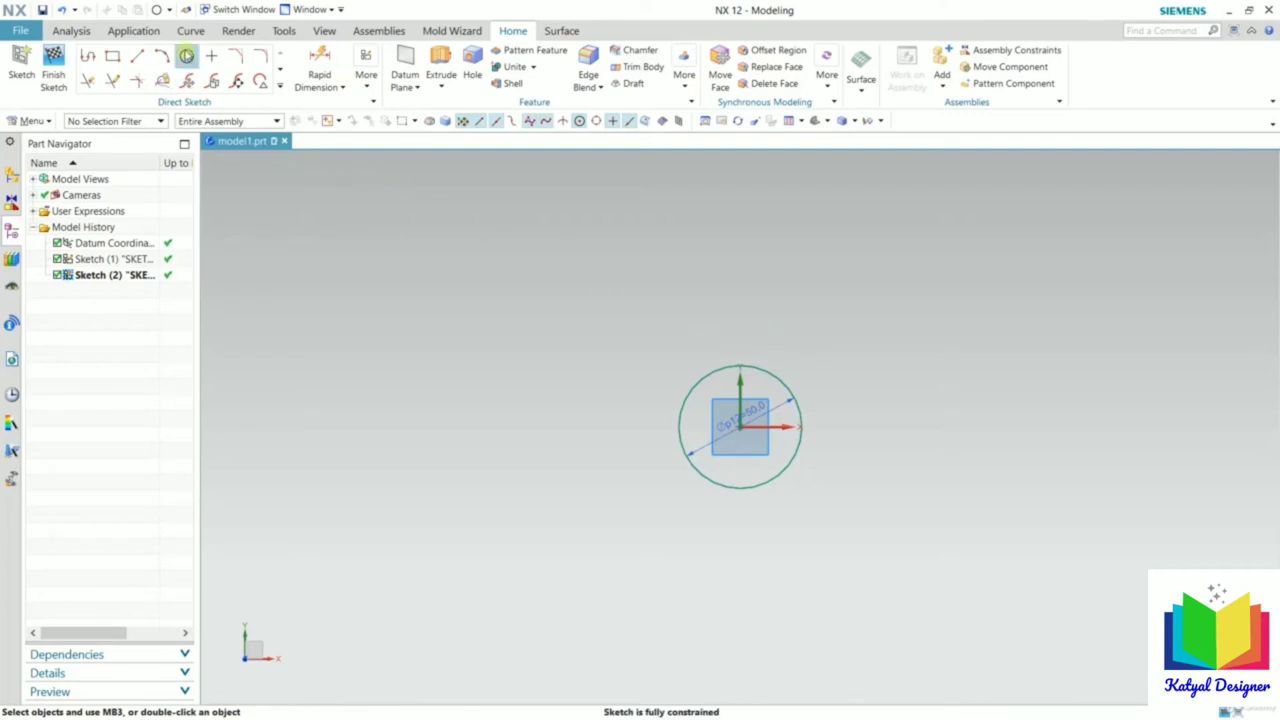
Step: Draw a larger second circle centred to the left of the origin circle
{"action": "left_click", "coordinate": [186, 56]}
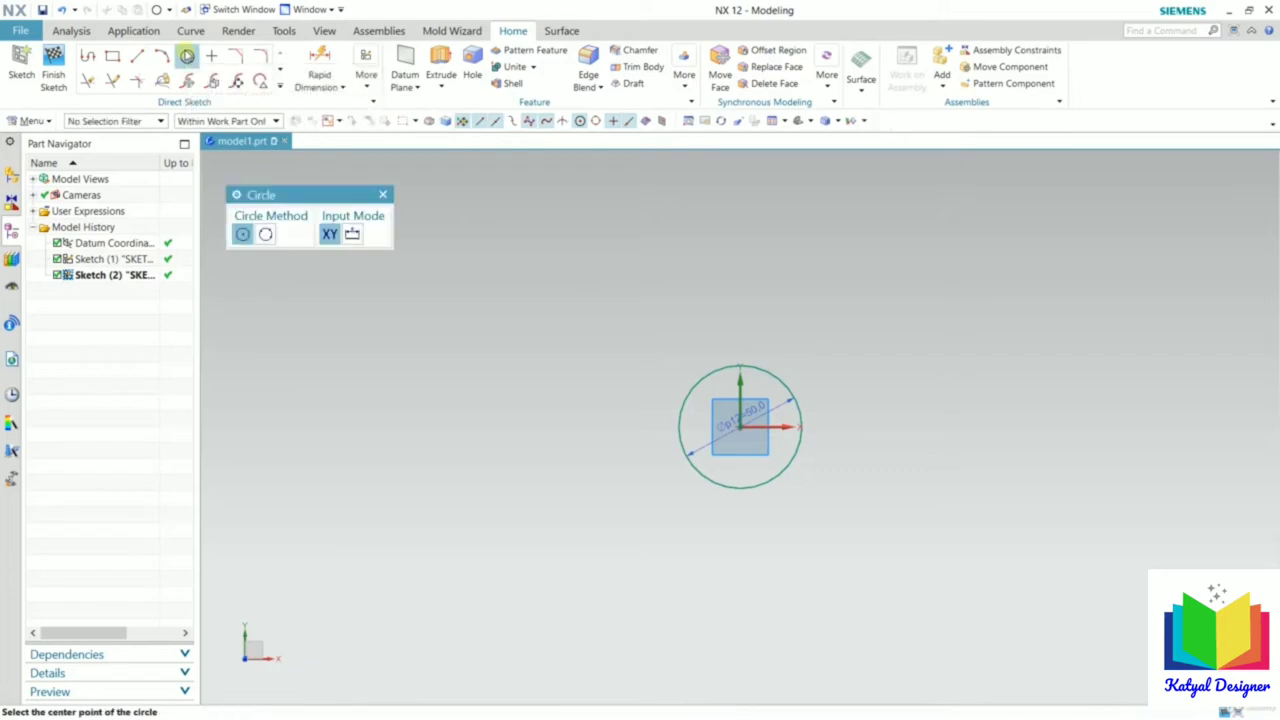
{"action": "left_click", "coordinate": [411, 437]}
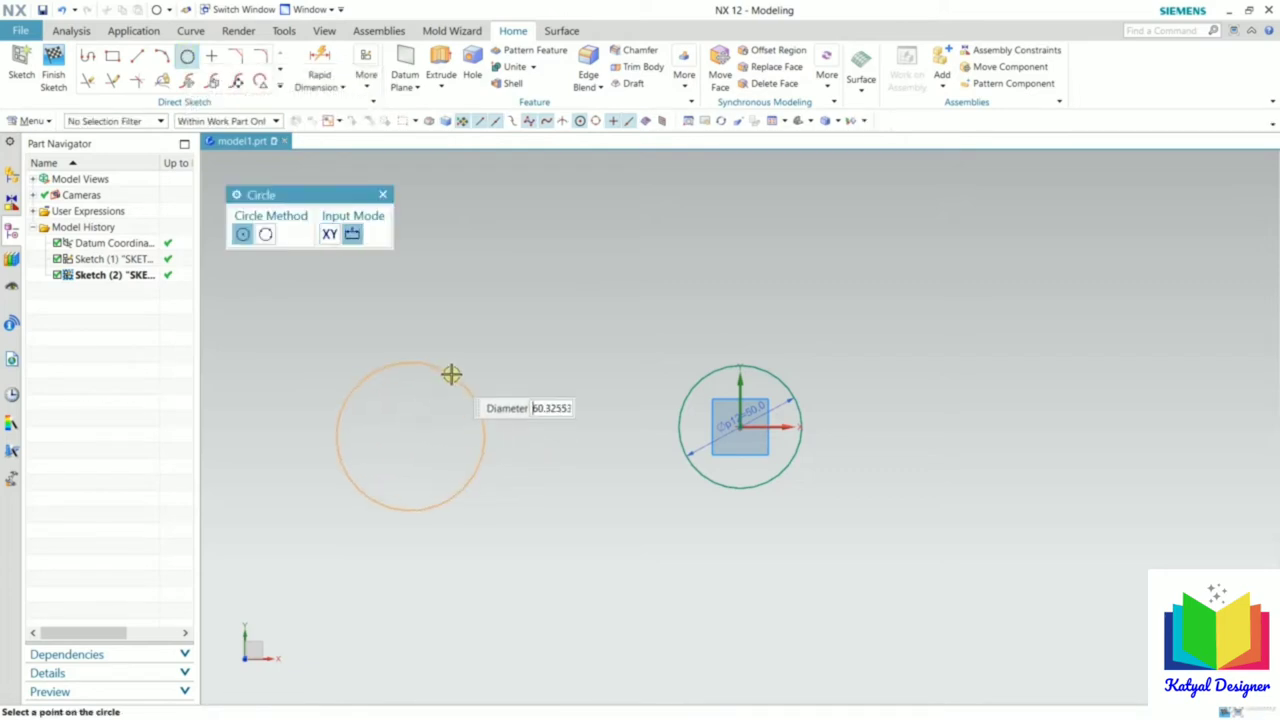
{"action": "left_click", "coordinate": [455, 325]}
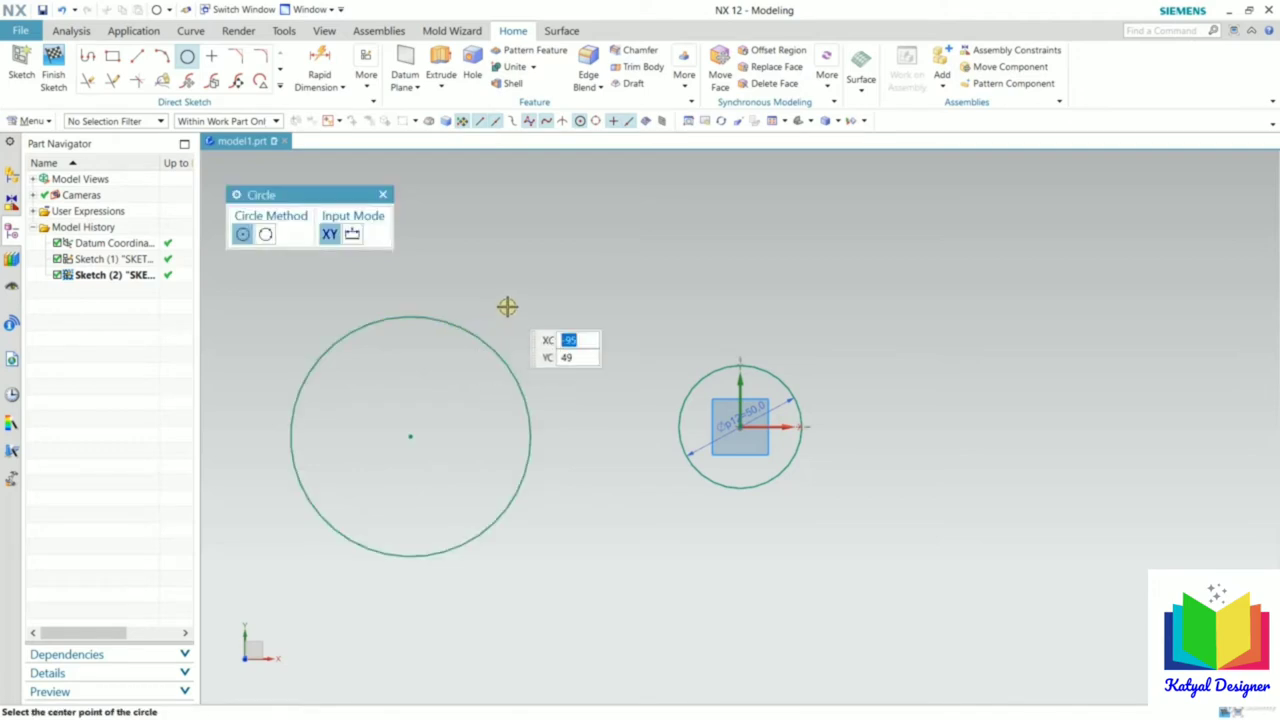
{"action": "key", "text": "Escape"}
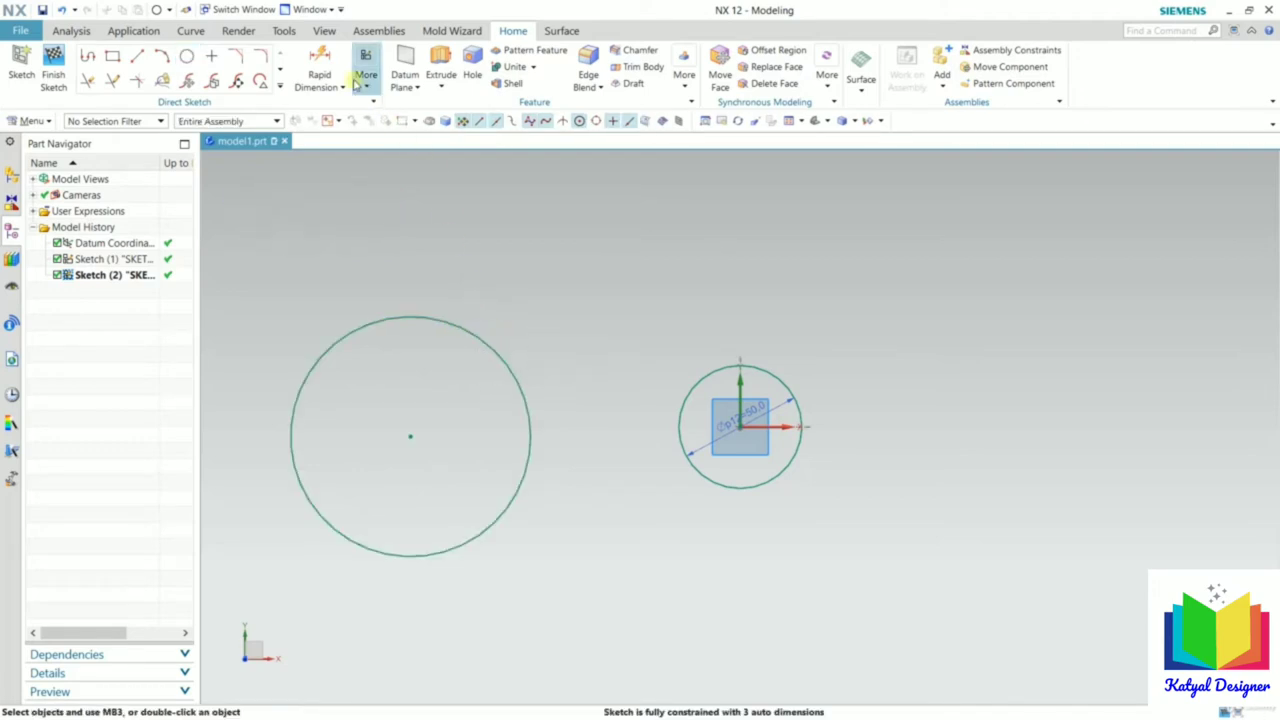
{"action": "left_click", "coordinate": [365, 80]}
Step: Turn on Display Sketch Auto Dimensions, revealing the 134.1 offset to the larger circle
{"action": "left_click", "coordinate": [366, 82]}
{"action": "left_click", "coordinate": [366, 82]}
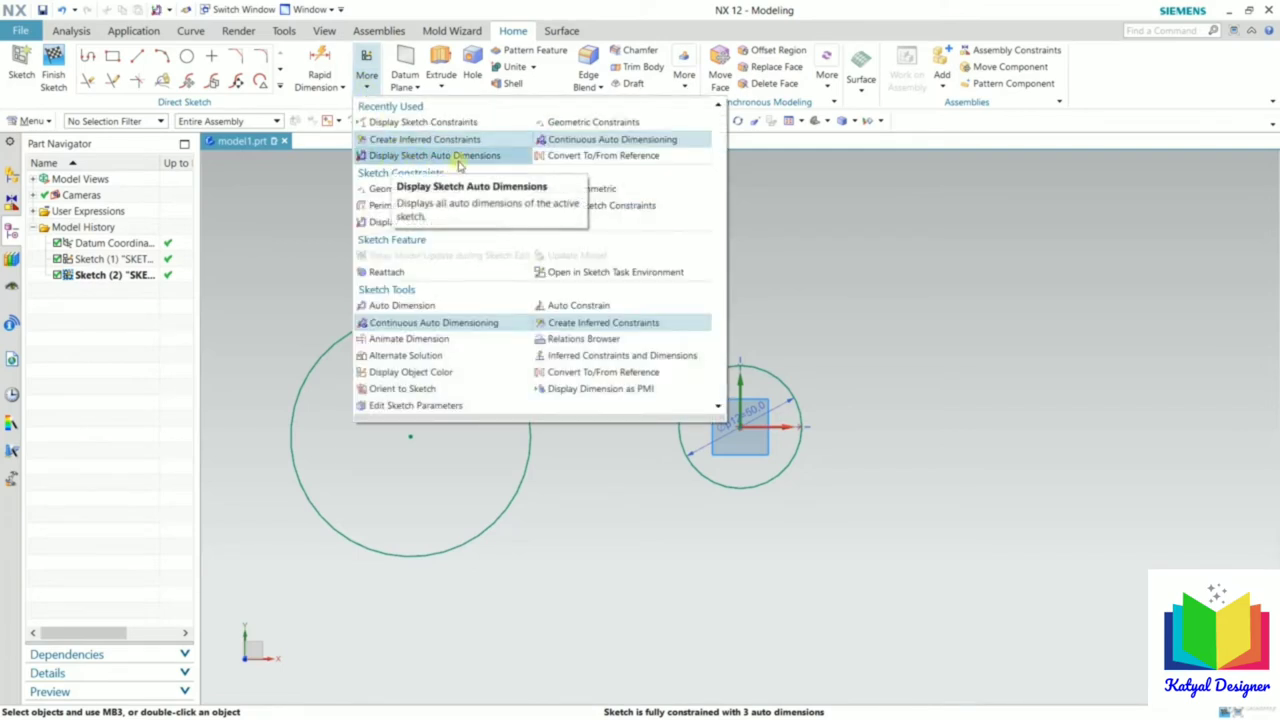
{"action": "left_click", "coordinate": [467, 158]}
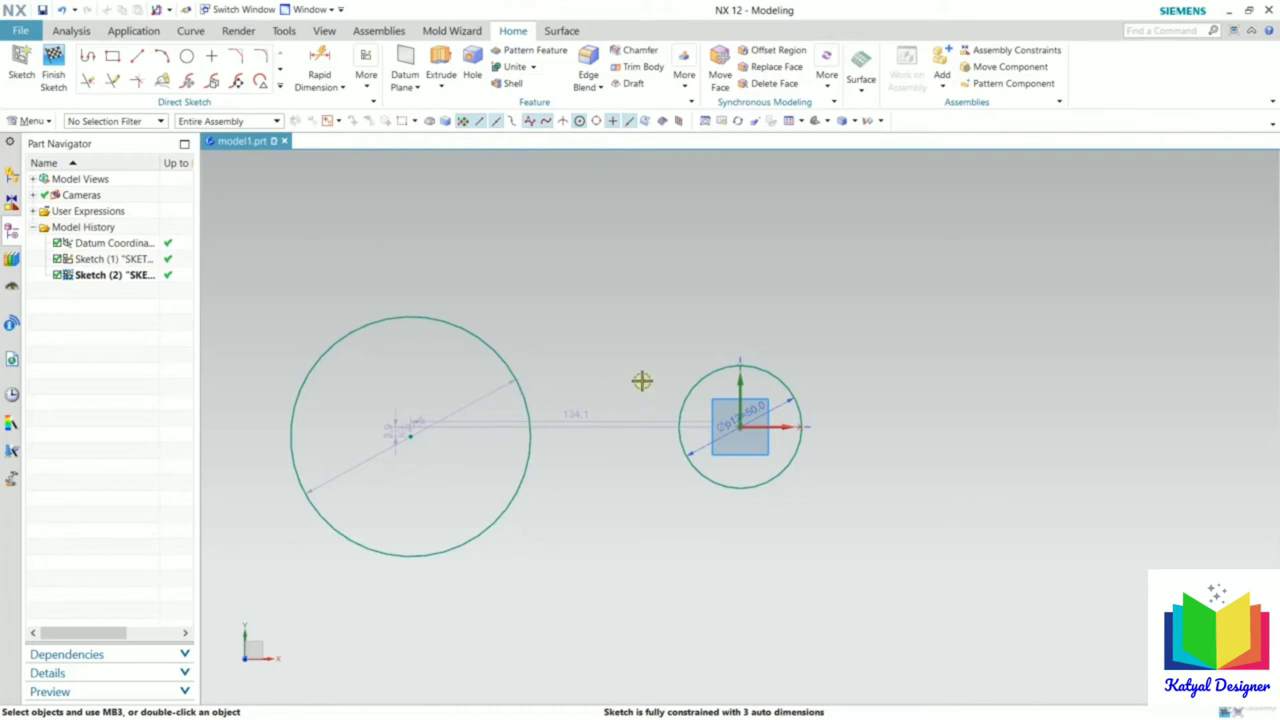
{"action": "scroll", "coordinate": [300, 434], "scroll_direction": "up", "scroll_amount": 3}
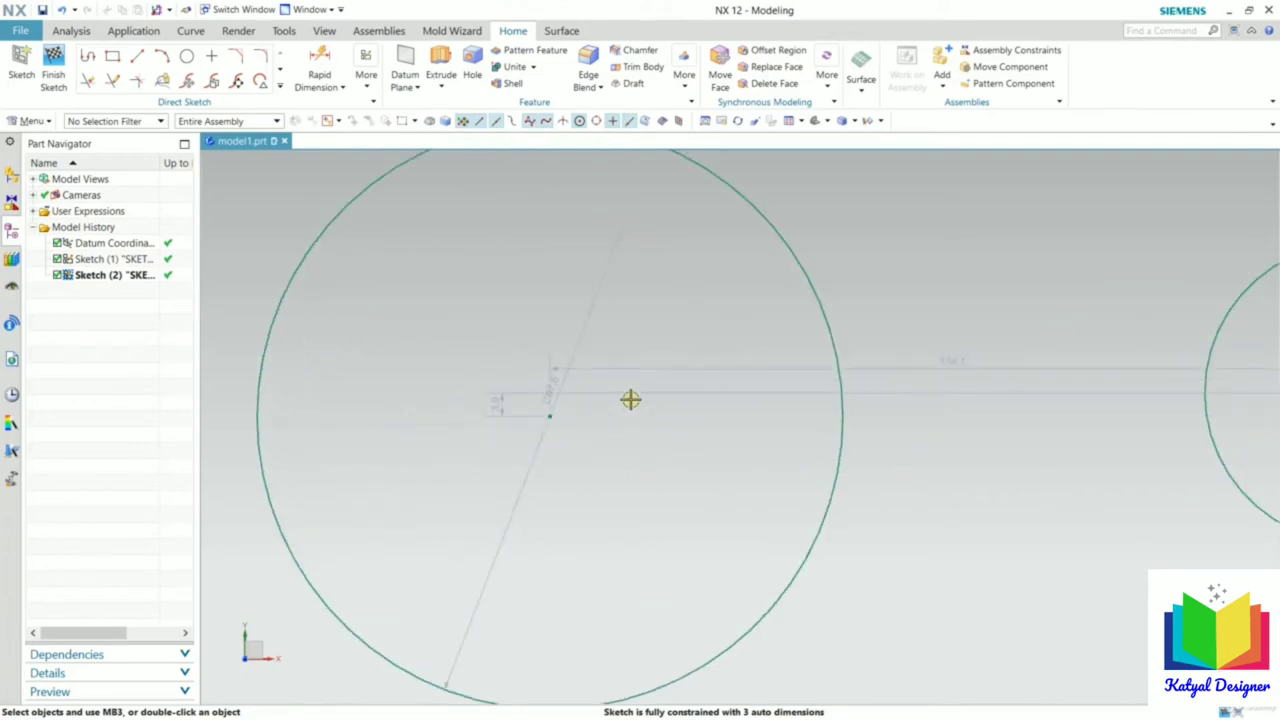
{"action": "scroll", "coordinate": [607, 392], "scroll_direction": "down", "scroll_amount": 2}
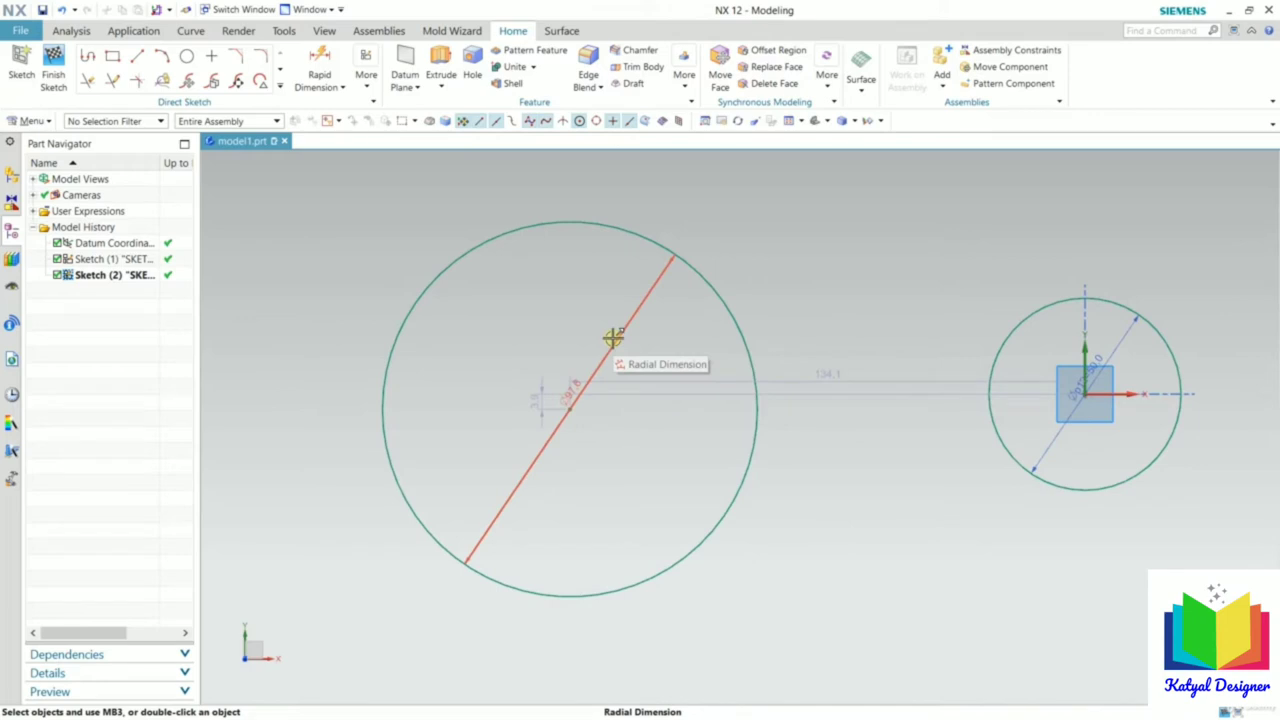
Step: Change the left circle's diameter dimension to a Radial dimension with a driving value of 50
{"action": "left_click", "coordinate": [612, 338]}
{"action": "left_click", "coordinate": [612, 338]}
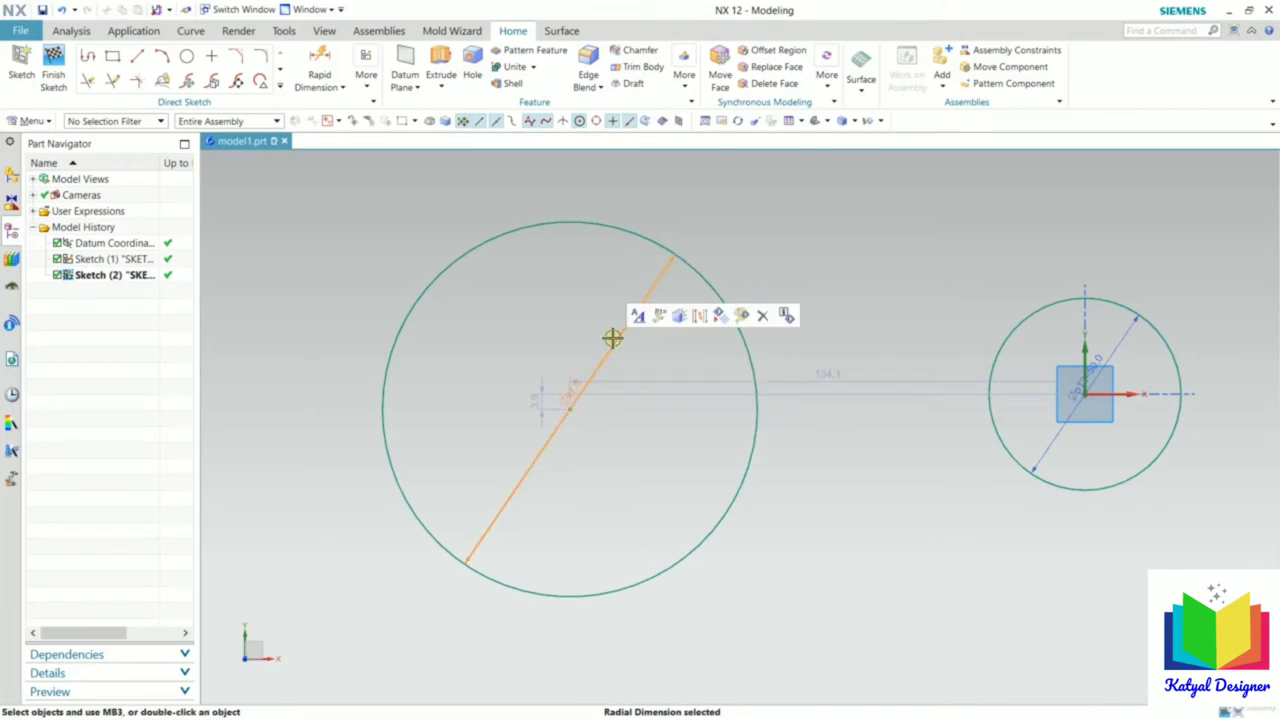
{"action": "double_click", "coordinate": [574, 387]}
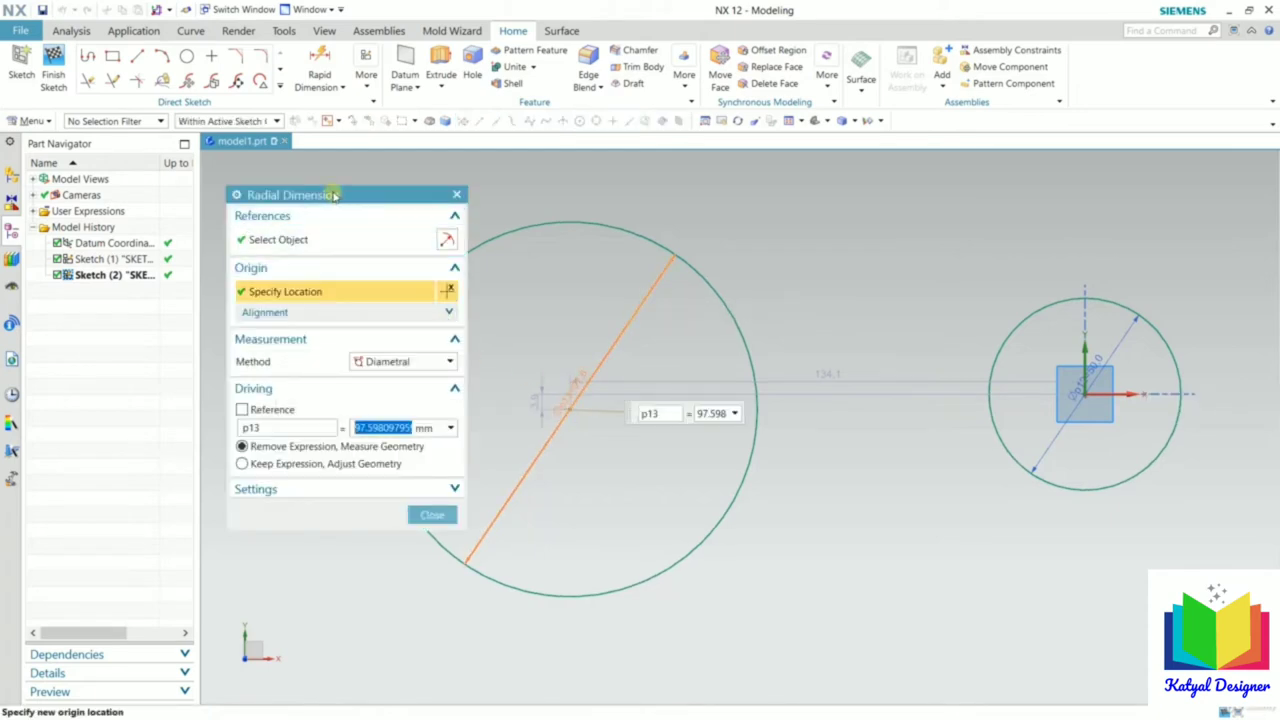
{"action": "left_click_drag", "start_coordinate": [335, 197], "coordinate": [357, 188]}
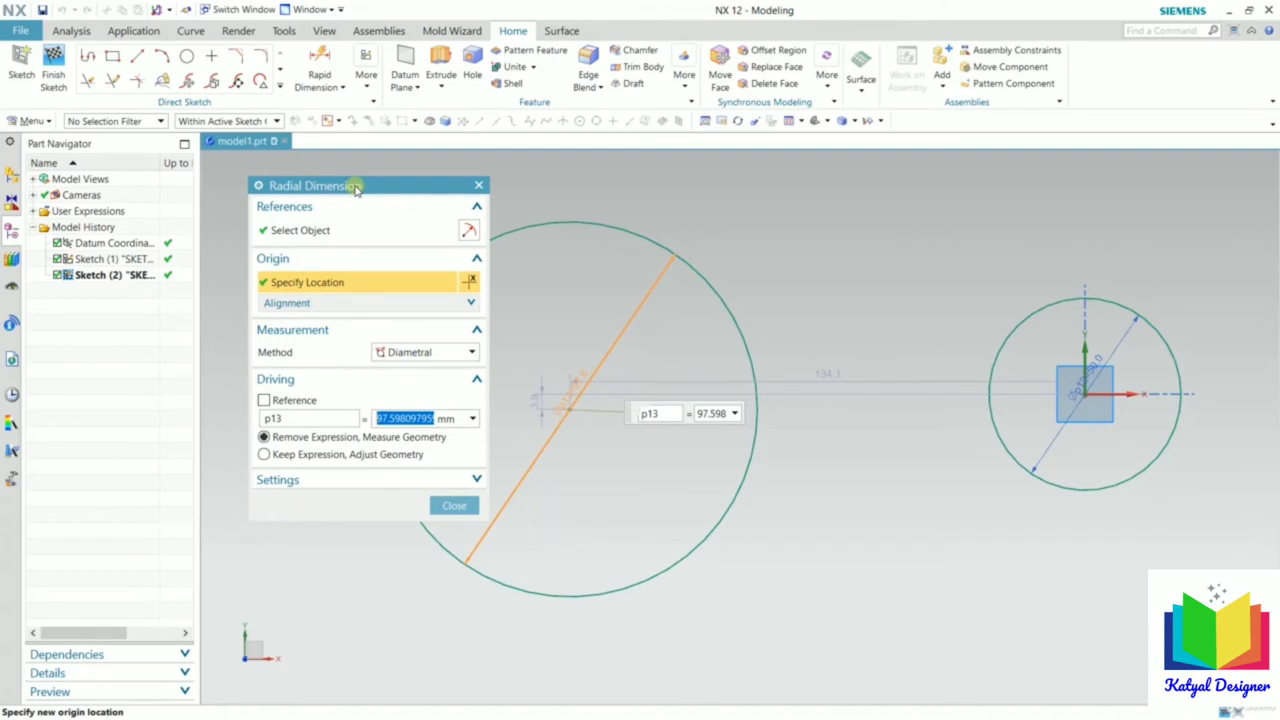
{"action": "left_click", "coordinate": [414, 353]}
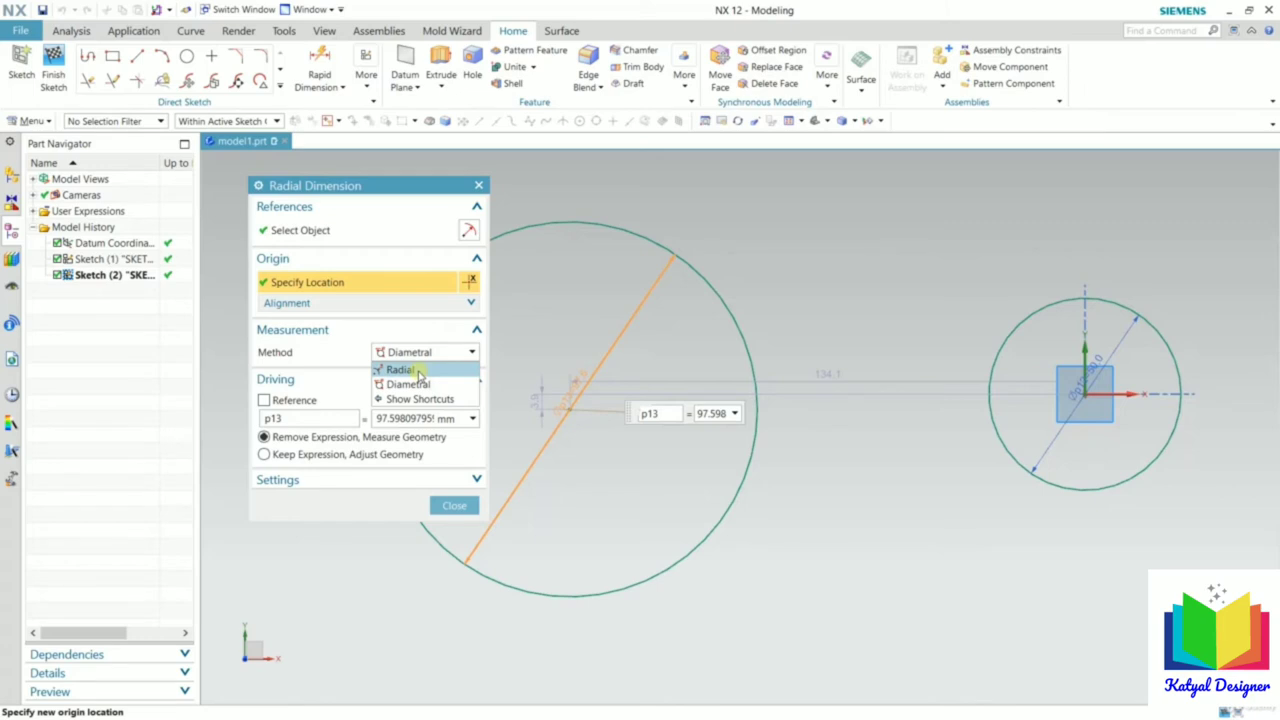
{"action": "left_click", "coordinate": [418, 371]}
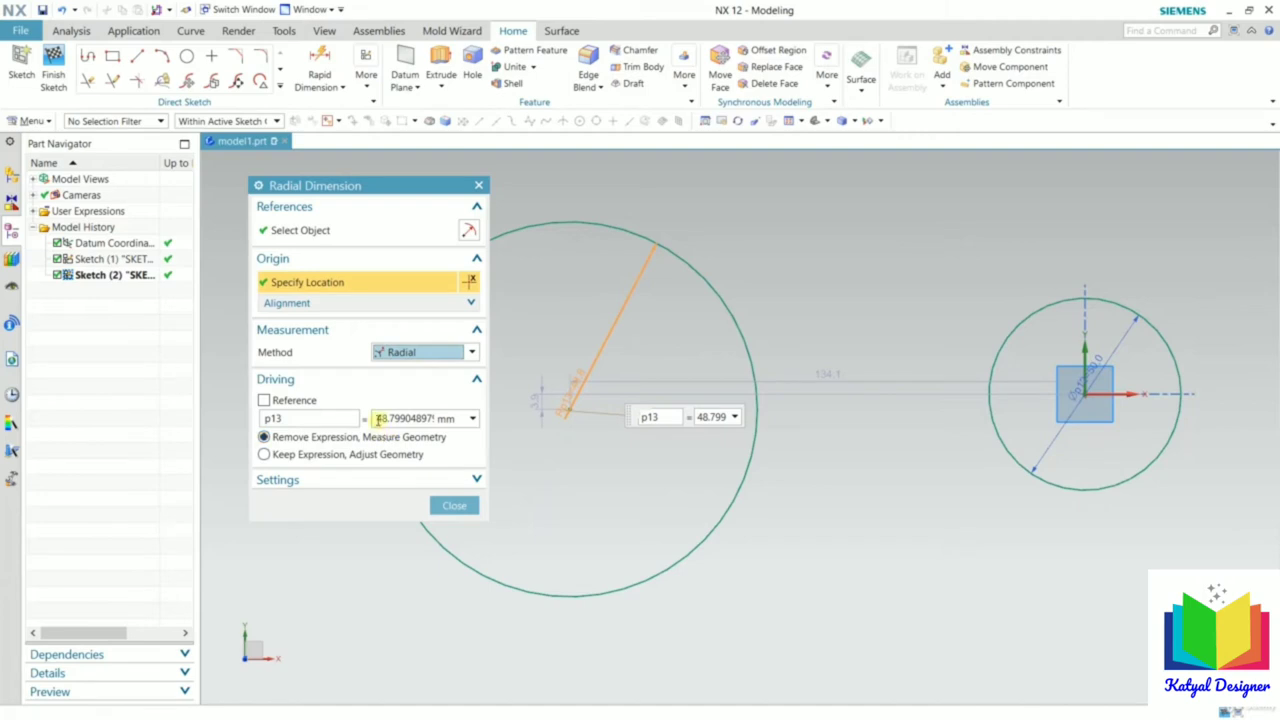
{"action": "left_click", "coordinate": [378, 418]}
{"action": "left_click_drag", "start_coordinate": [378, 418], "coordinate": [503, 433]}
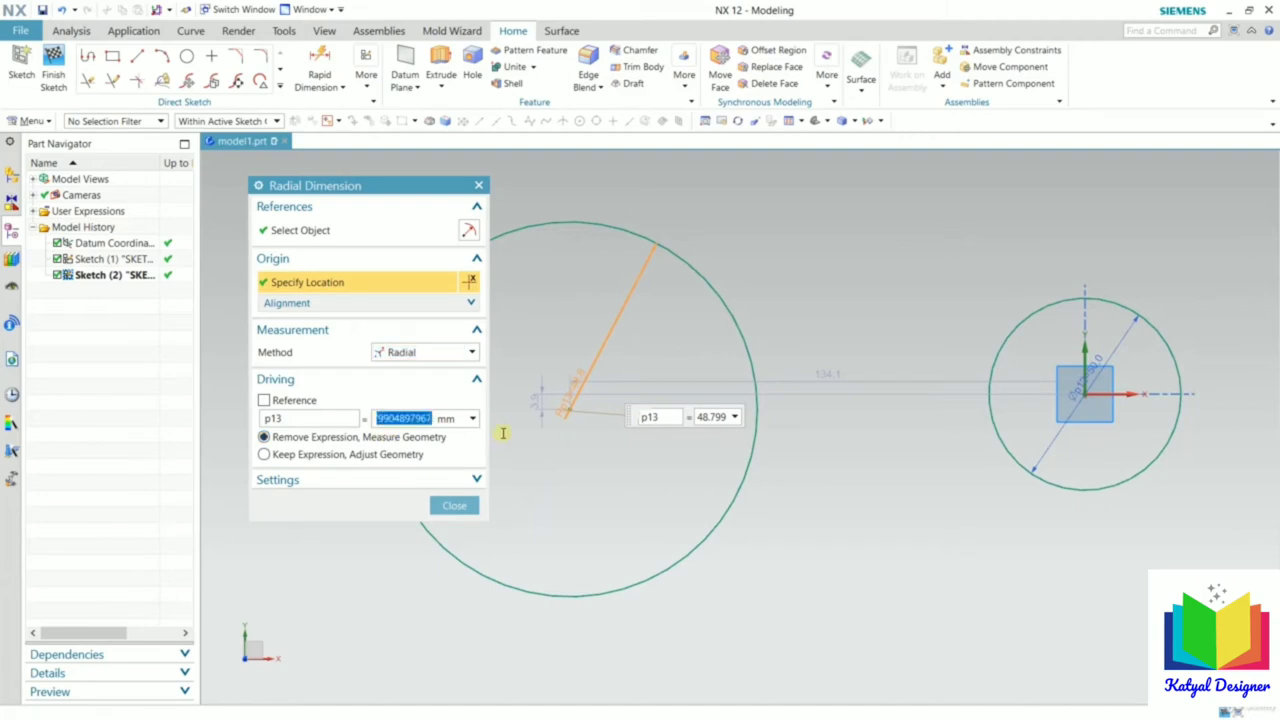
{"action": "key", "text": "BackSpace"}
{"action": "type", "text": "50"}
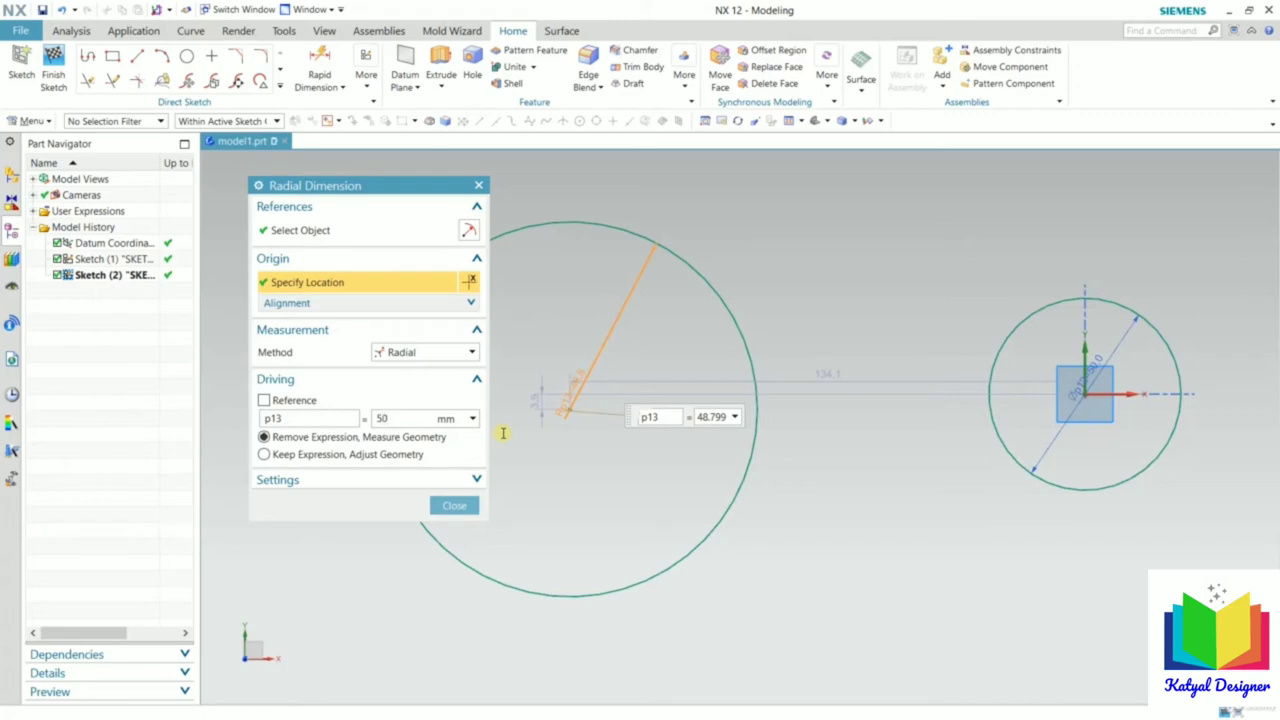
{"action": "key", "text": "Return"}
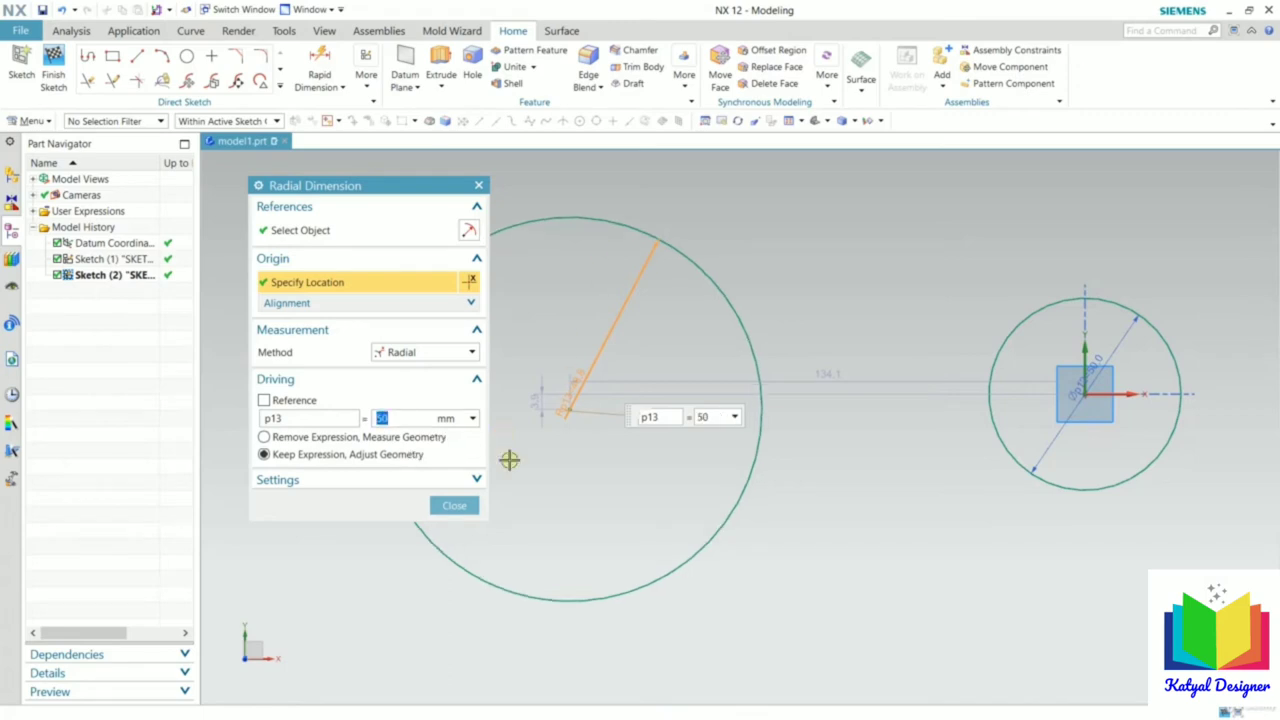
{"action": "left_click", "coordinate": [458, 506]}
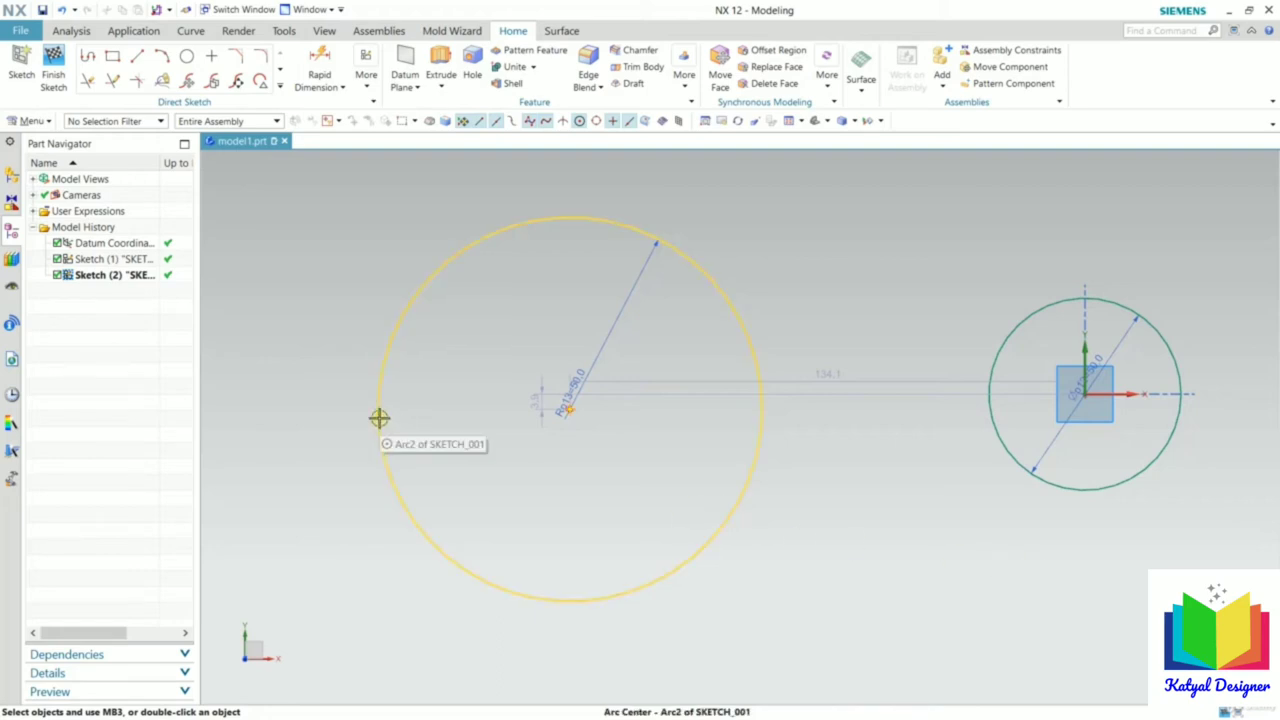
Step: Zoom to show both dimensioned circles and reactivate the Circle tool
{"action": "scroll", "coordinate": [305, 410], "scroll_direction": "down", "scroll_amount": 4}
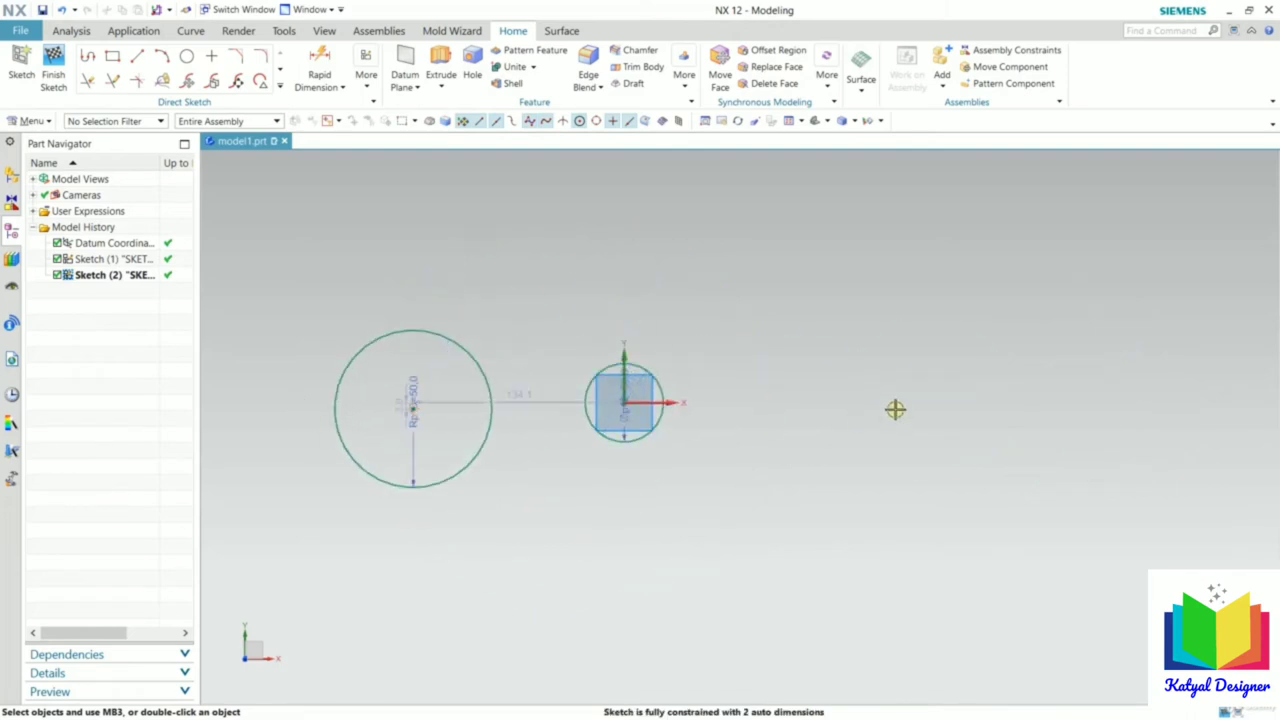
{"action": "scroll", "coordinate": [777, 416], "scroll_direction": "down", "scroll_amount": 1}
{"action": "scroll", "coordinate": [940, 378], "scroll_direction": "up", "scroll_amount": 2}
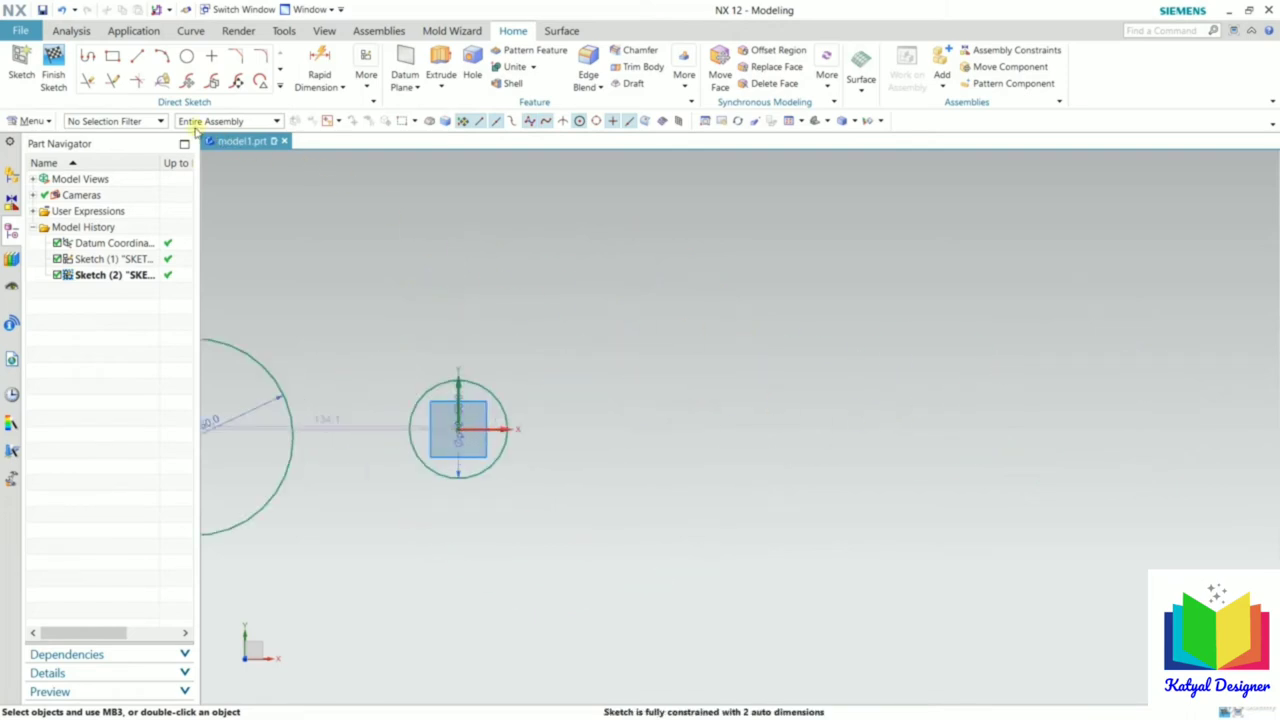
{"action": "left_click", "coordinate": [187, 57]}
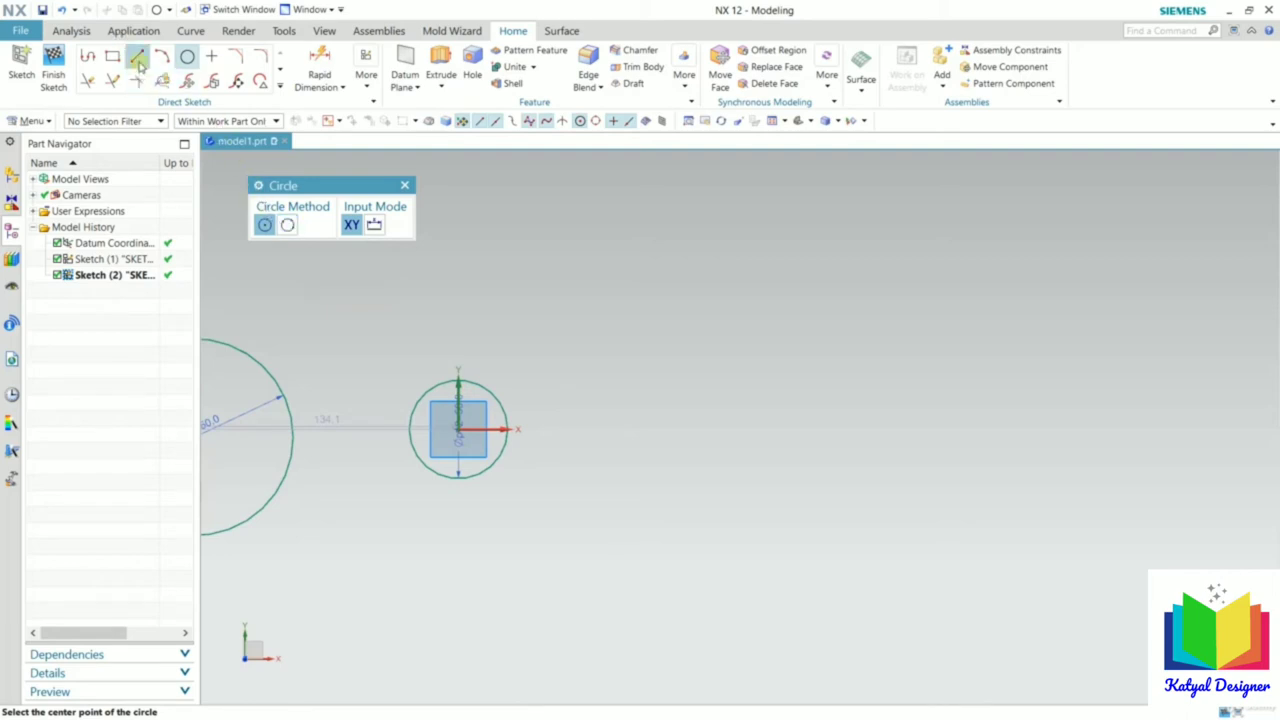
Step: Draw a closed three-line triangle right of the circles, starting with a 160-long side at 70 degrees
{"action": "left_click", "coordinate": [138, 62]}
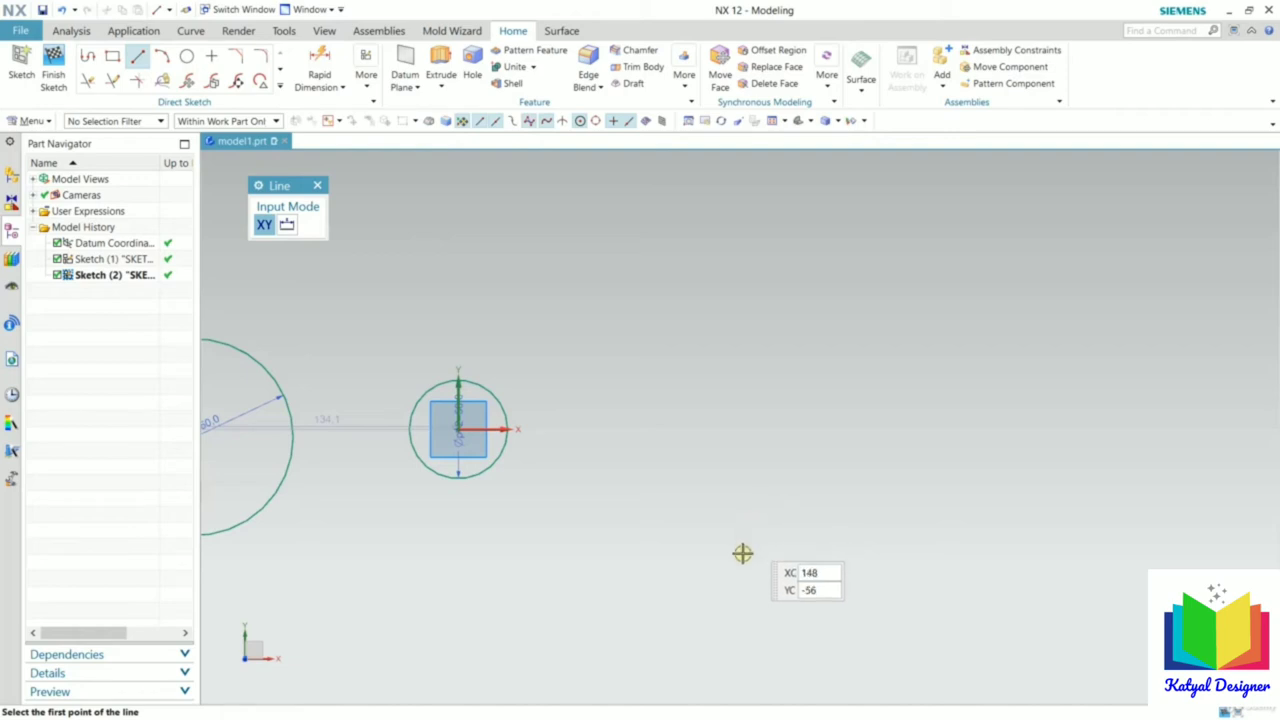
{"action": "left_click", "coordinate": [684, 511]}
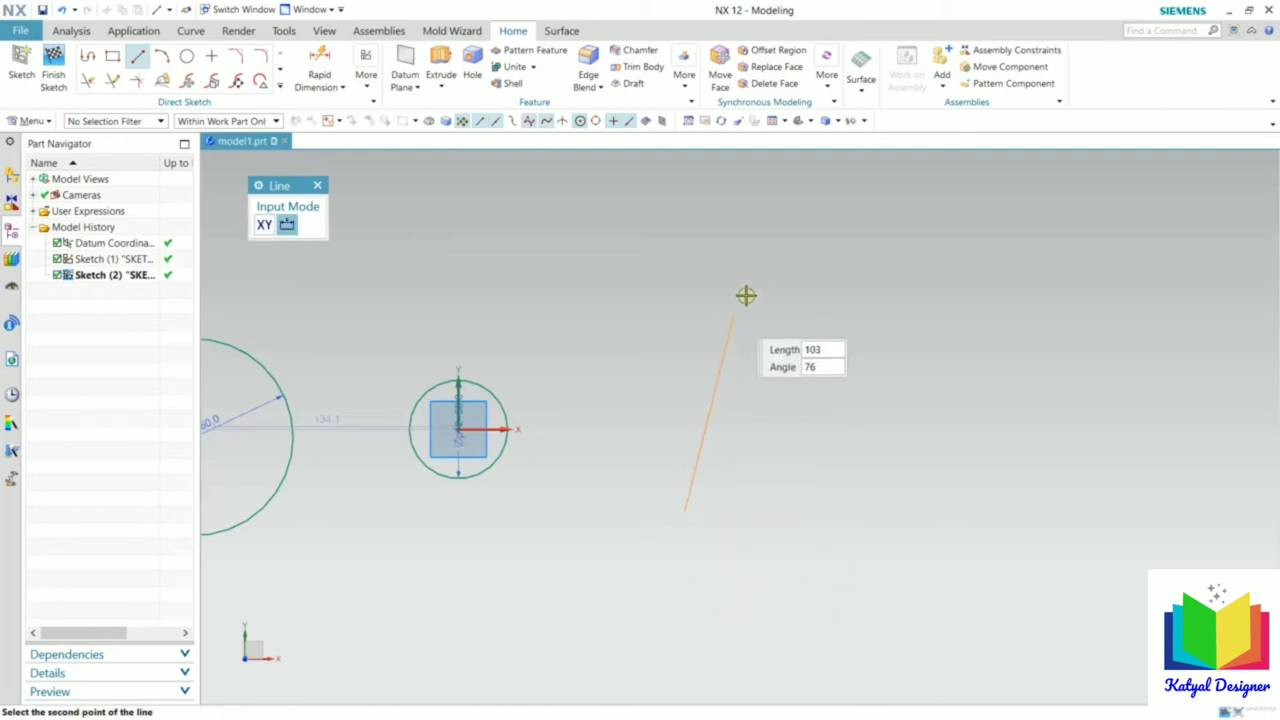
{"action": "left_click", "coordinate": [794, 217]}
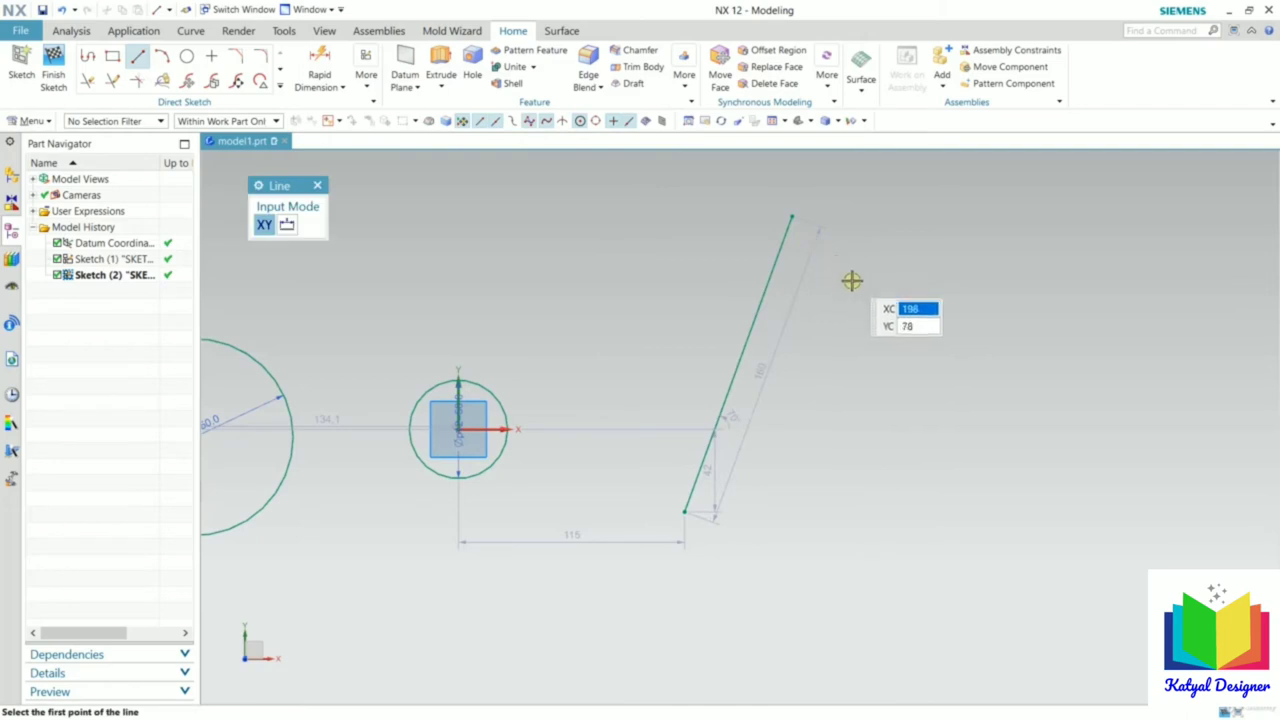
{"action": "left_click", "coordinate": [792, 215]}
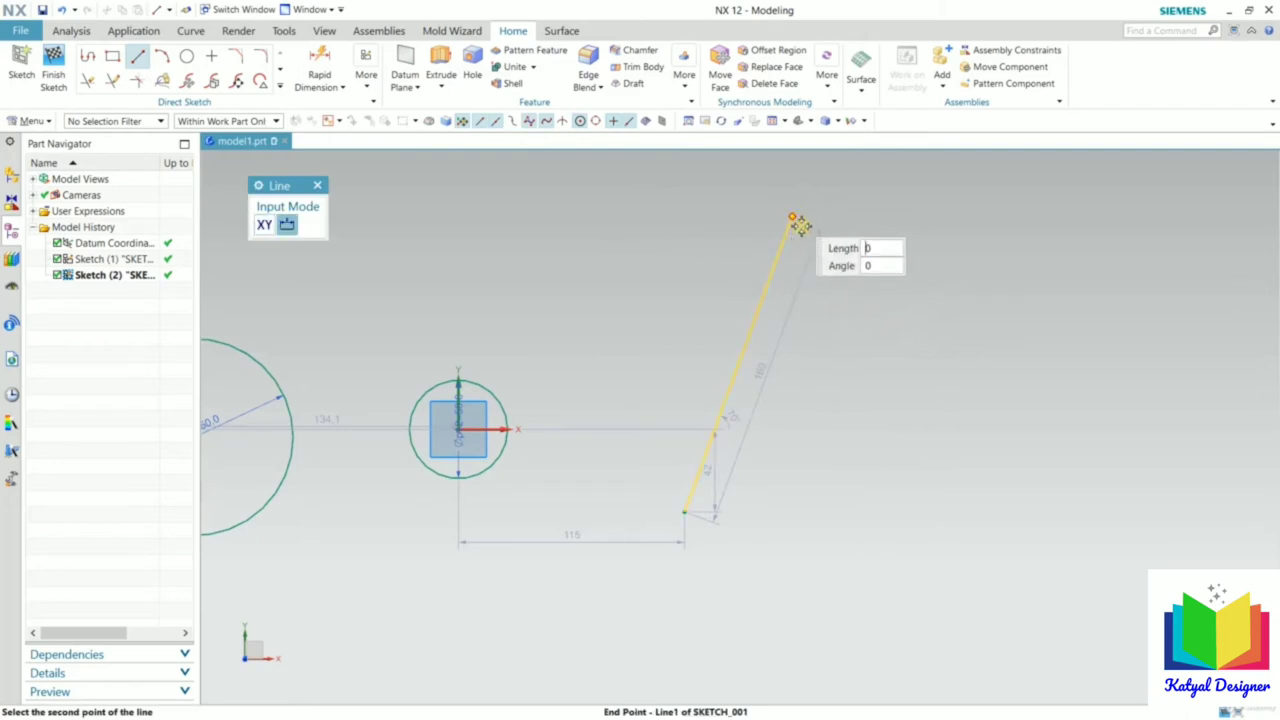
{"action": "left_click", "coordinate": [996, 476]}
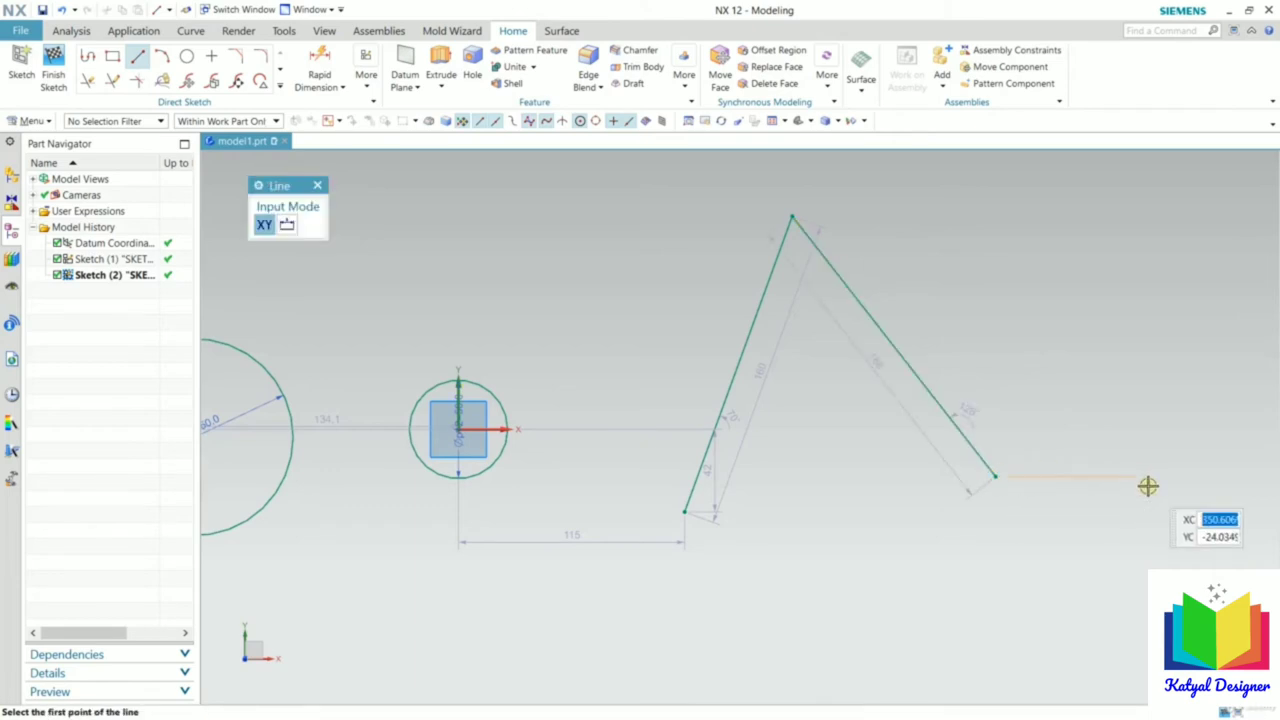
{"action": "left_click", "coordinate": [994, 476]}
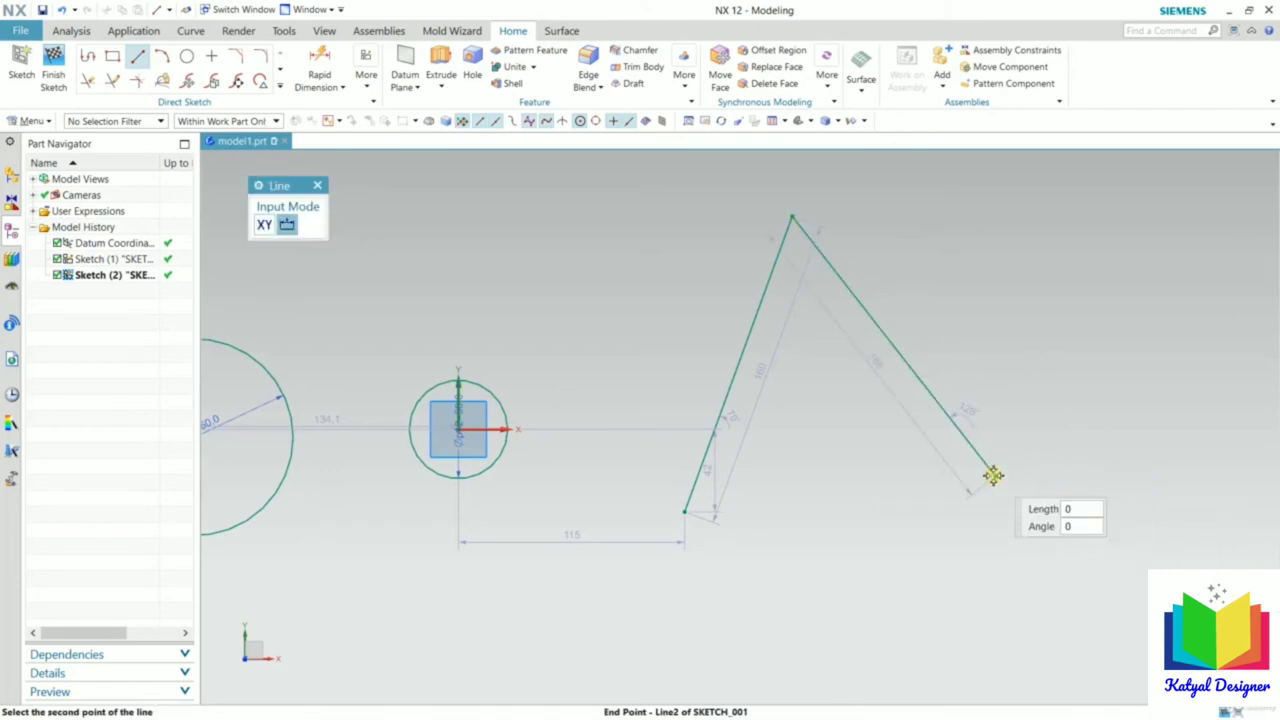
{"action": "left_click", "coordinate": [686, 513]}
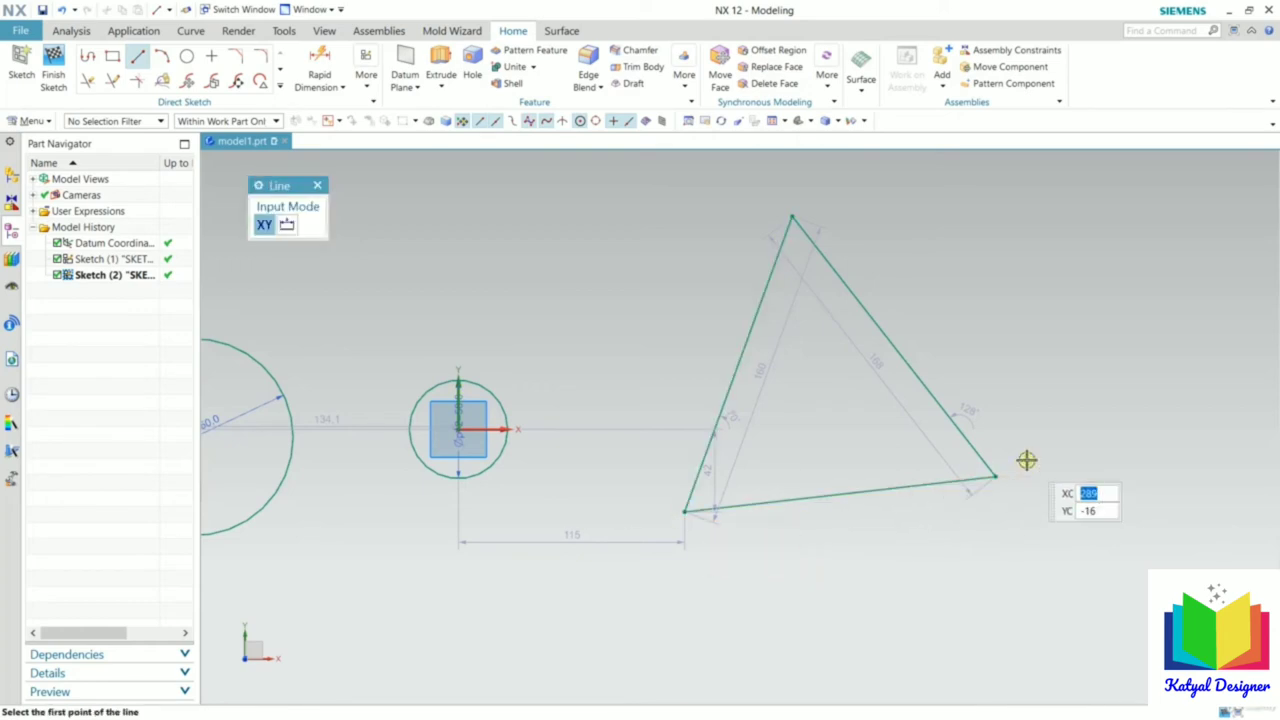
{"action": "key", "text": "Escape"}
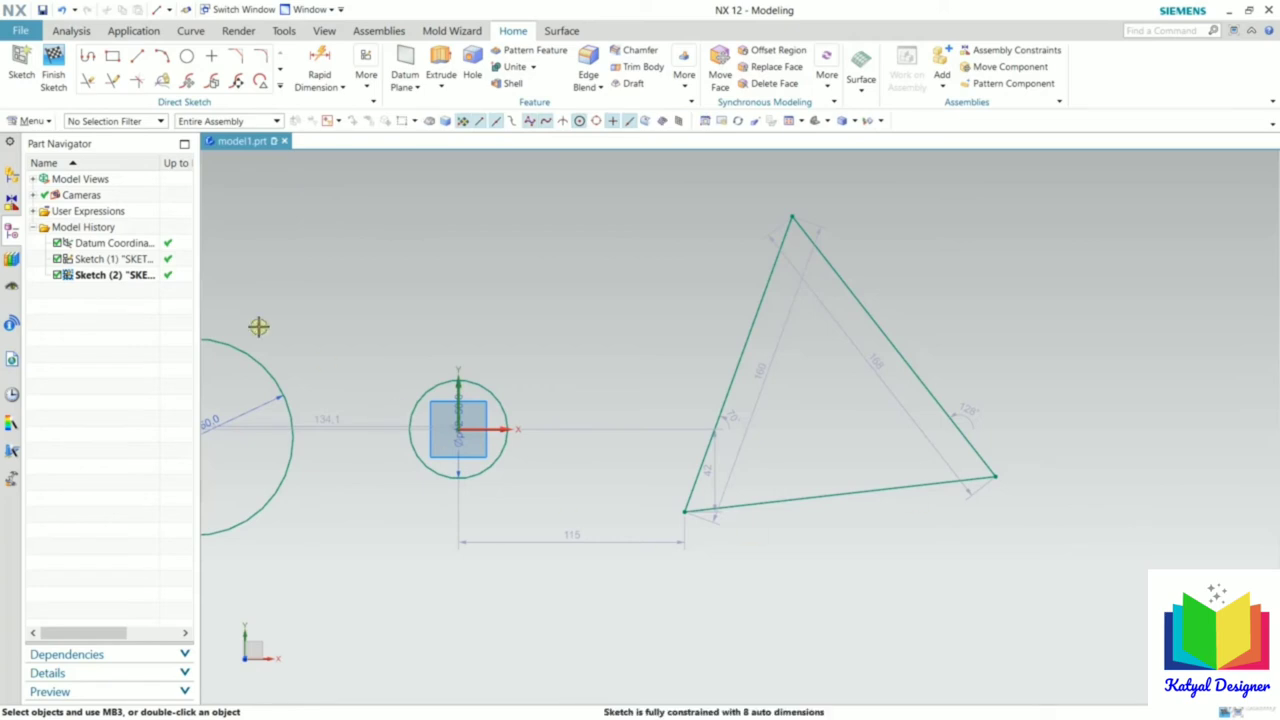
{"action": "left_click", "coordinate": [186, 56]}
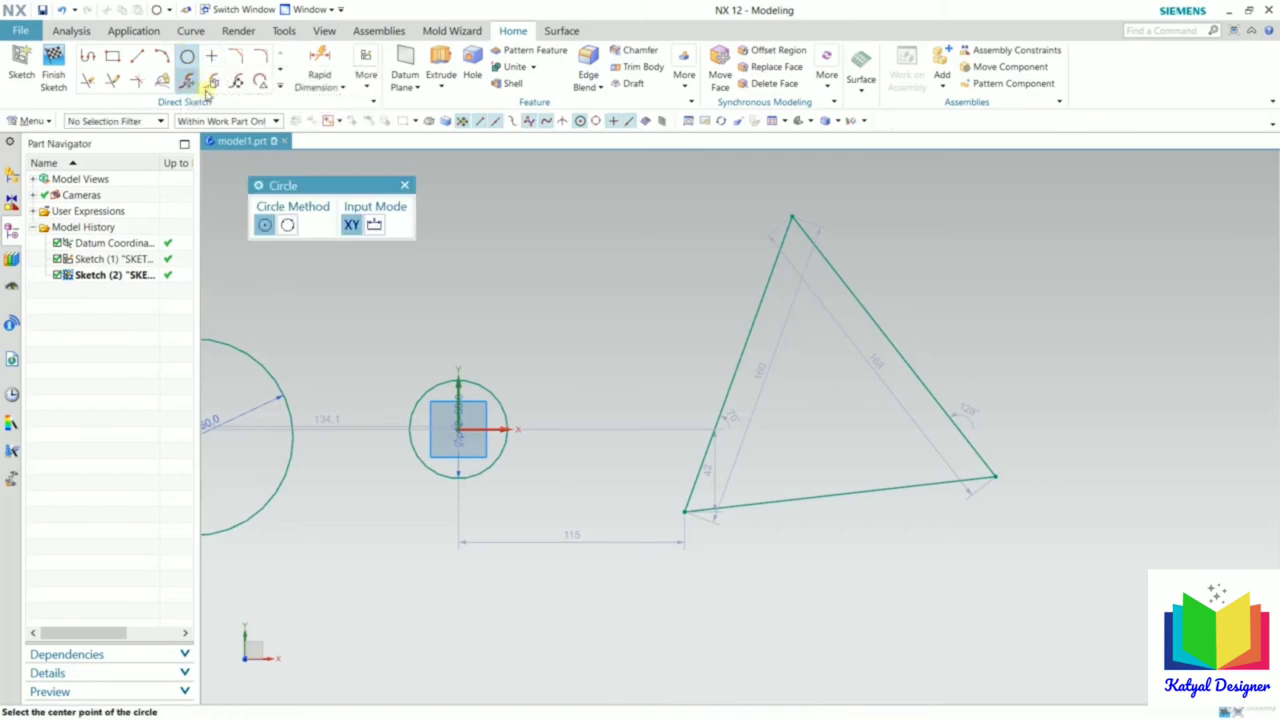
Step: Draw a Circle by 3 Points through the triangle's top, right and bottom-left vertices
{"action": "left_click", "coordinate": [288, 225]}
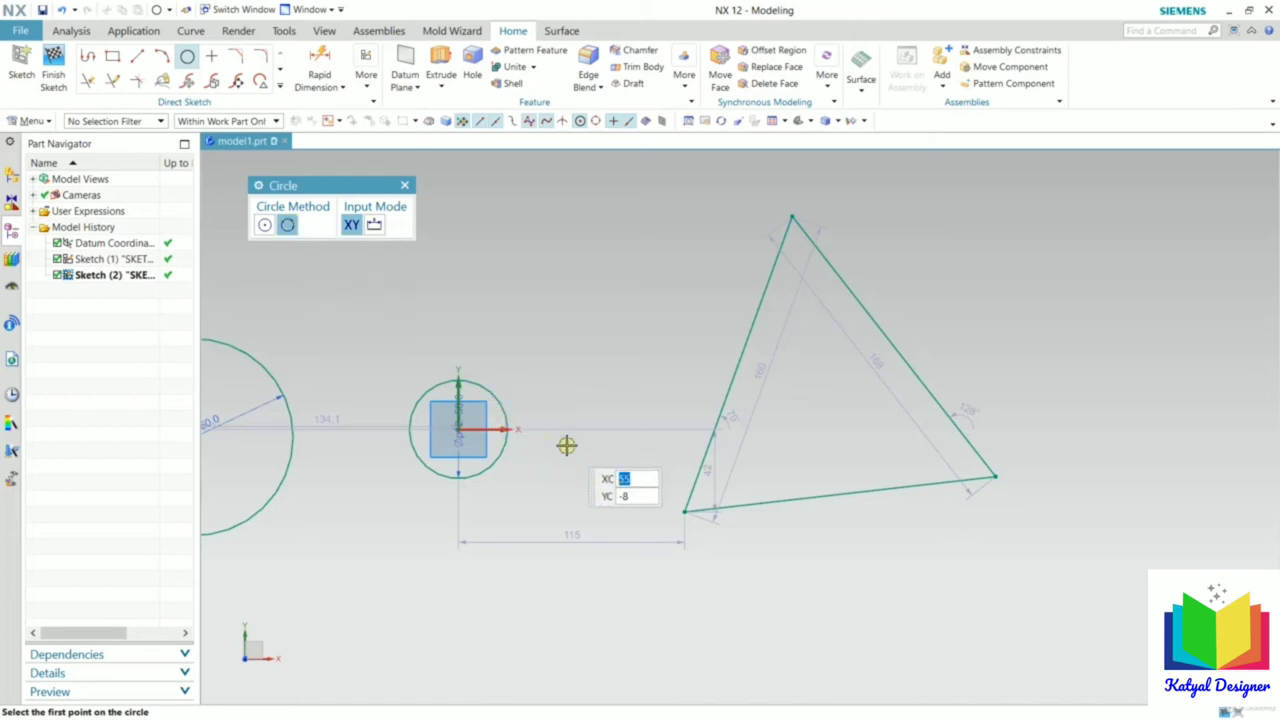
{"action": "left_click", "coordinate": [790, 212]}
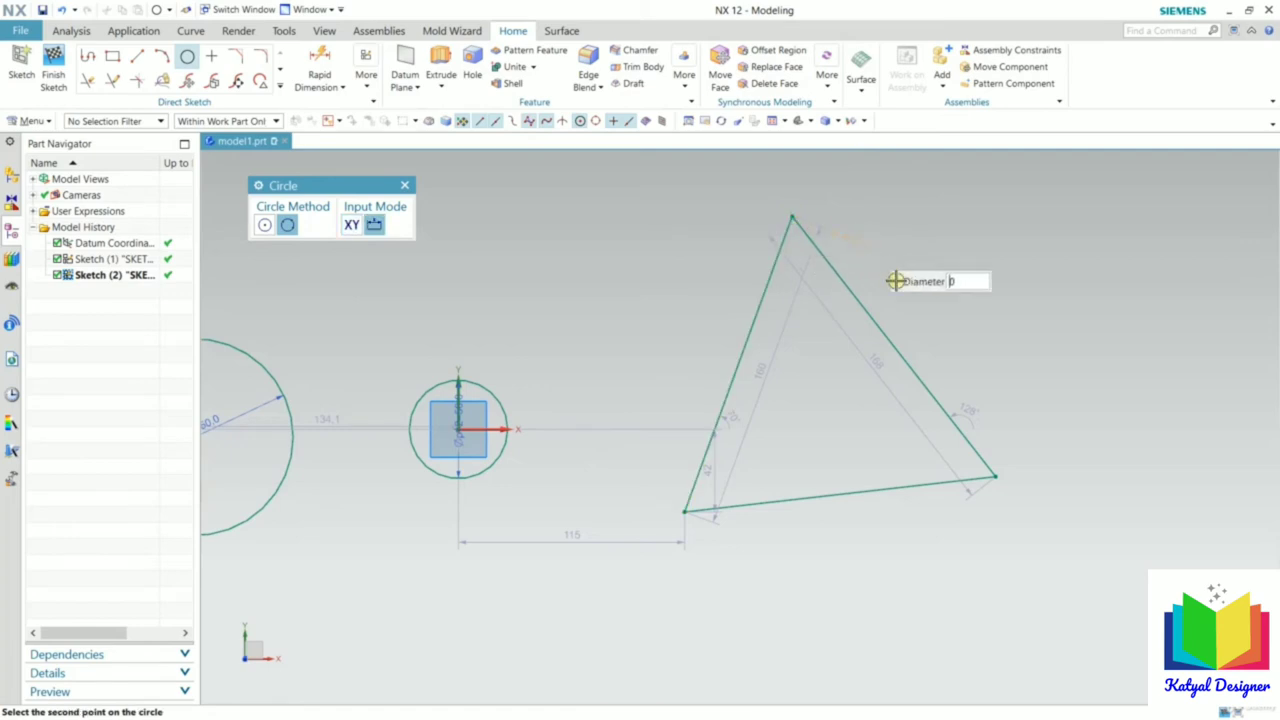
{"action": "left_click", "coordinate": [995, 477]}
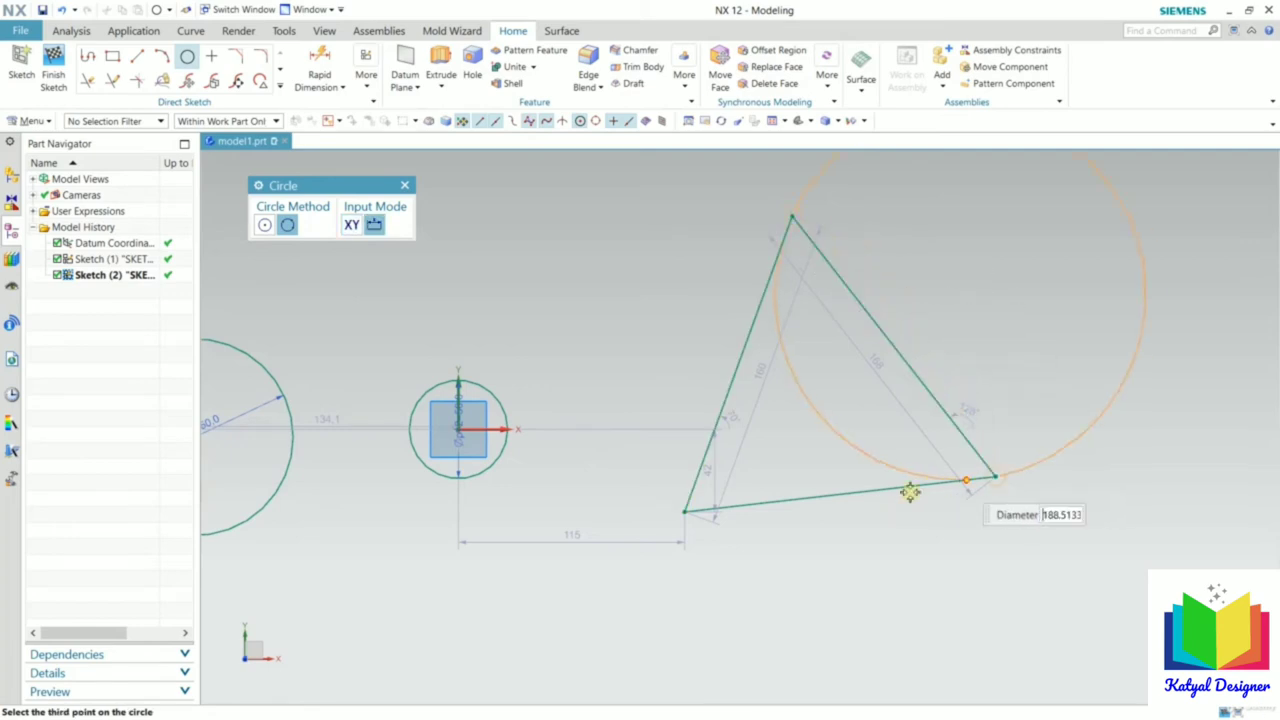
{"action": "left_click", "coordinate": [687, 515]}
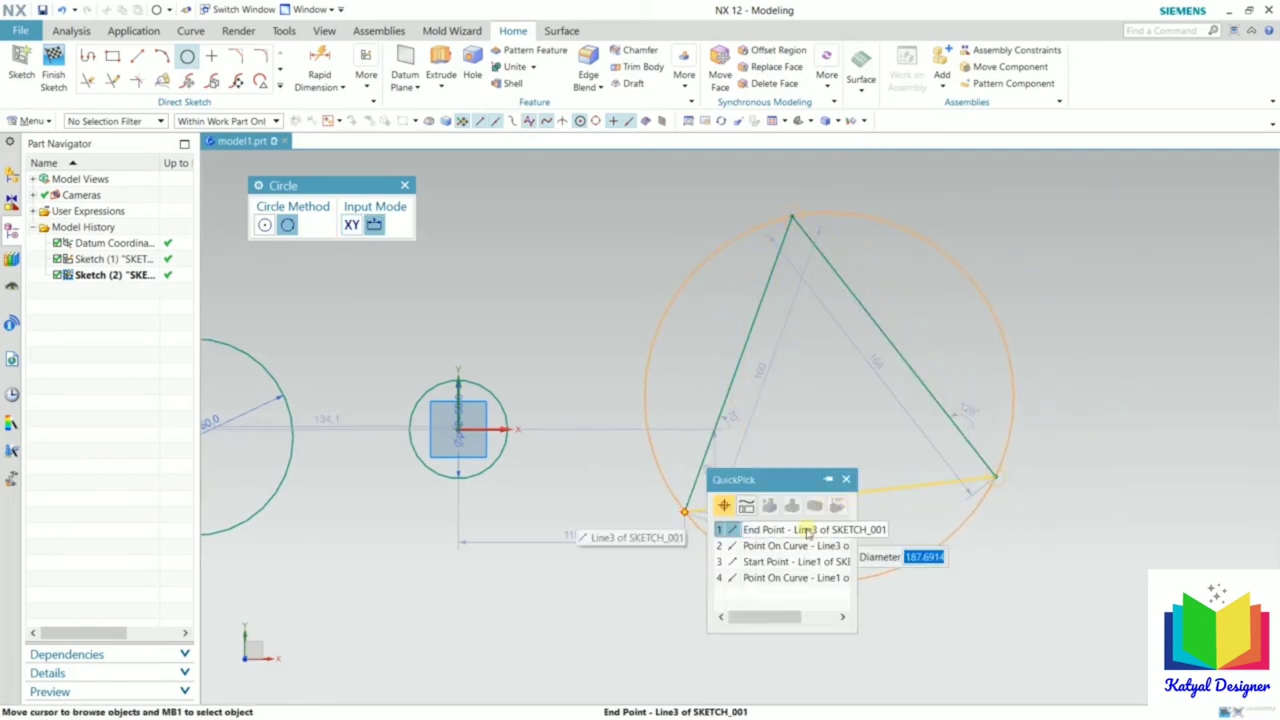
{"action": "left_click", "coordinate": [806, 530]}
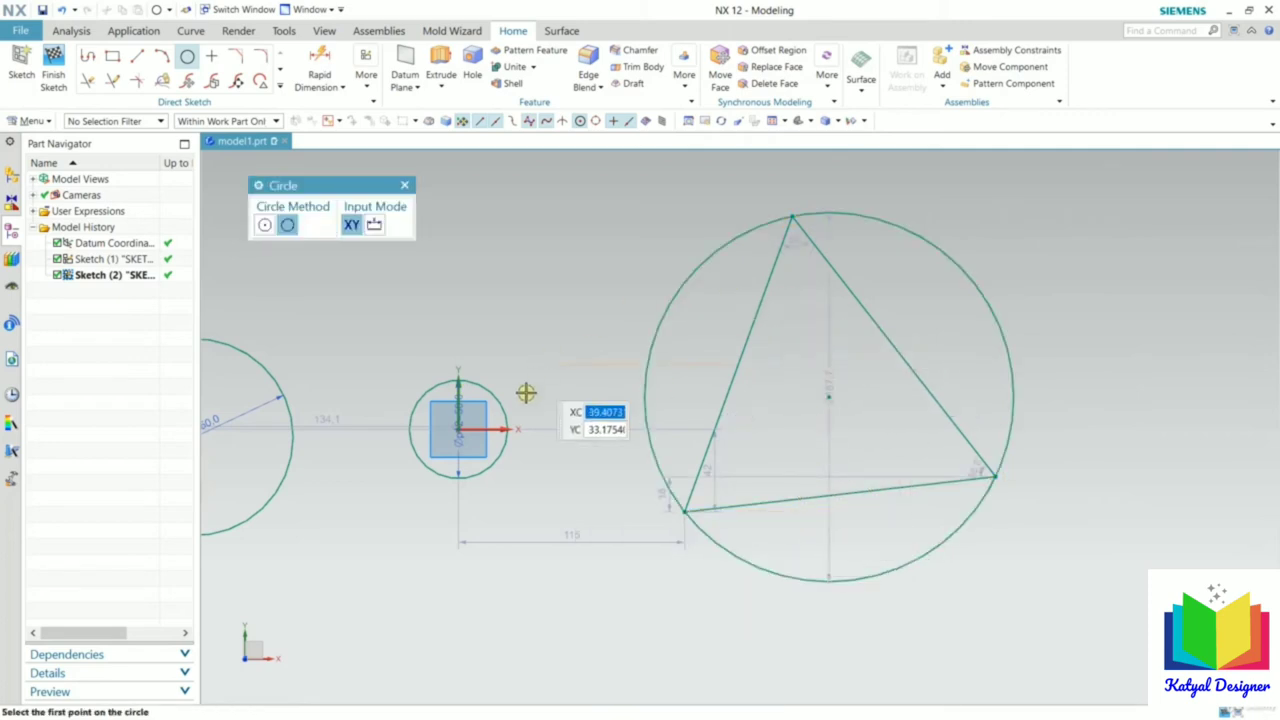
{"action": "scroll", "coordinate": [461, 447], "scroll_direction": "down", "scroll_amount": 1}
{"action": "scroll", "coordinate": [1160, 425], "scroll_direction": "up", "scroll_amount": 1}
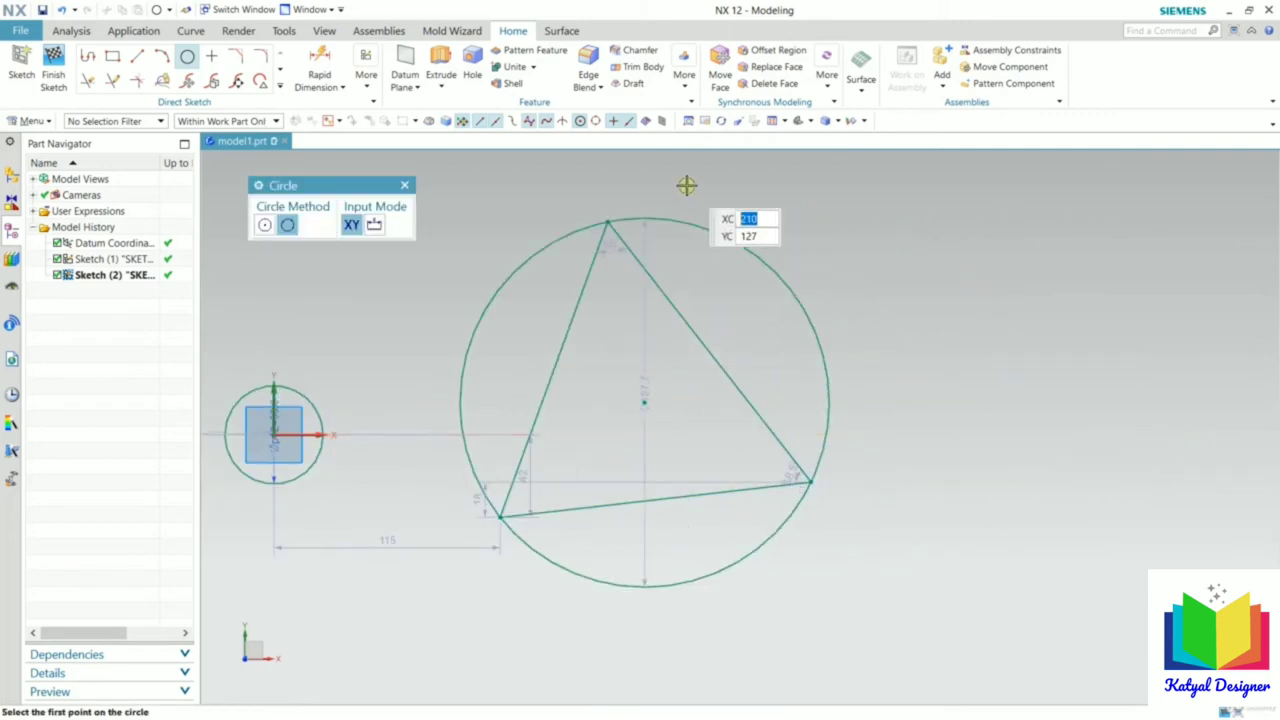
{"action": "key", "text": "Escape"}
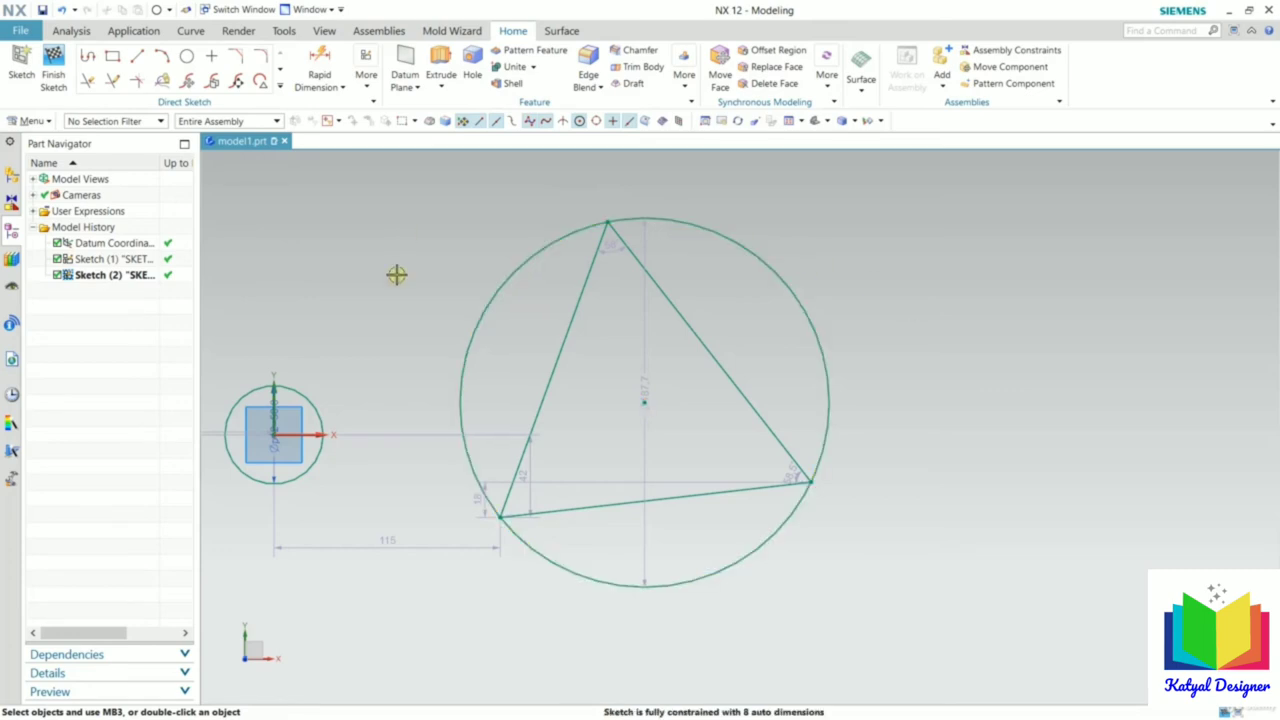
Step: Draw a three-point arc right of the triangle with a radius of 100
{"action": "left_click", "coordinate": [163, 57]}
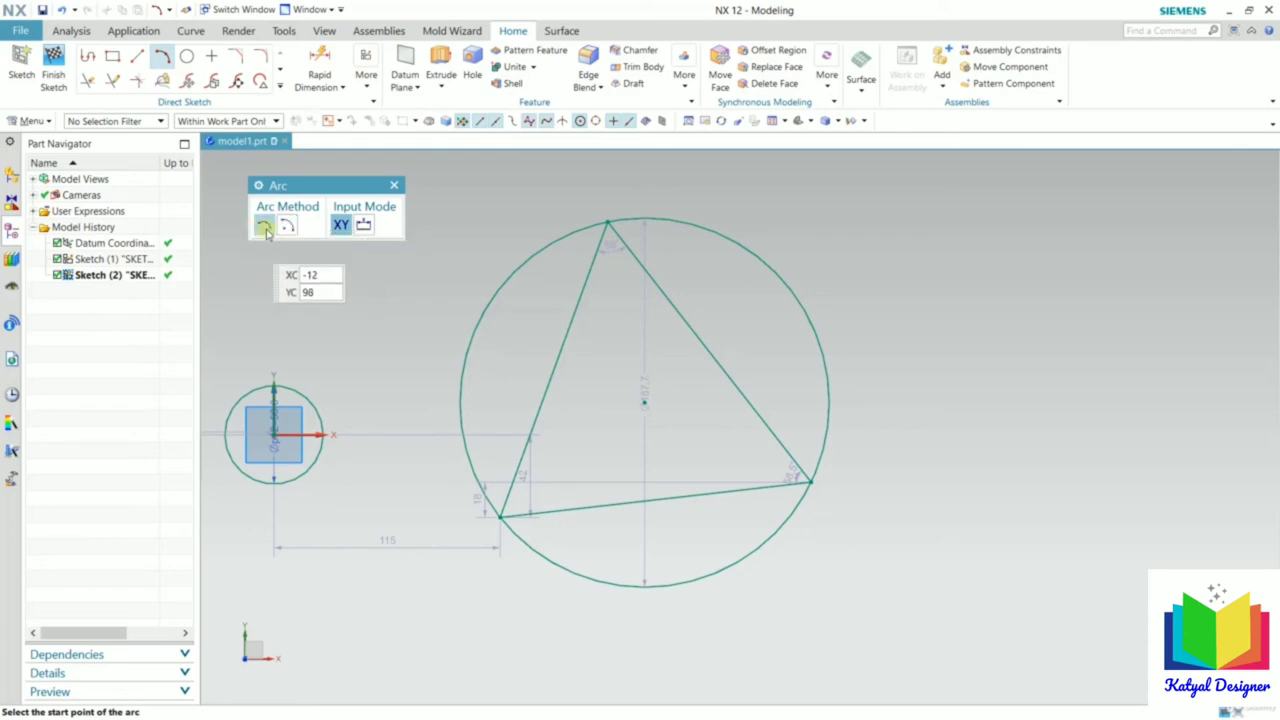
{"action": "scroll", "coordinate": [381, 321], "scroll_direction": "down", "scroll_amount": 3}
{"action": "scroll", "coordinate": [381, 321], "scroll_direction": "down", "scroll_amount": 1}
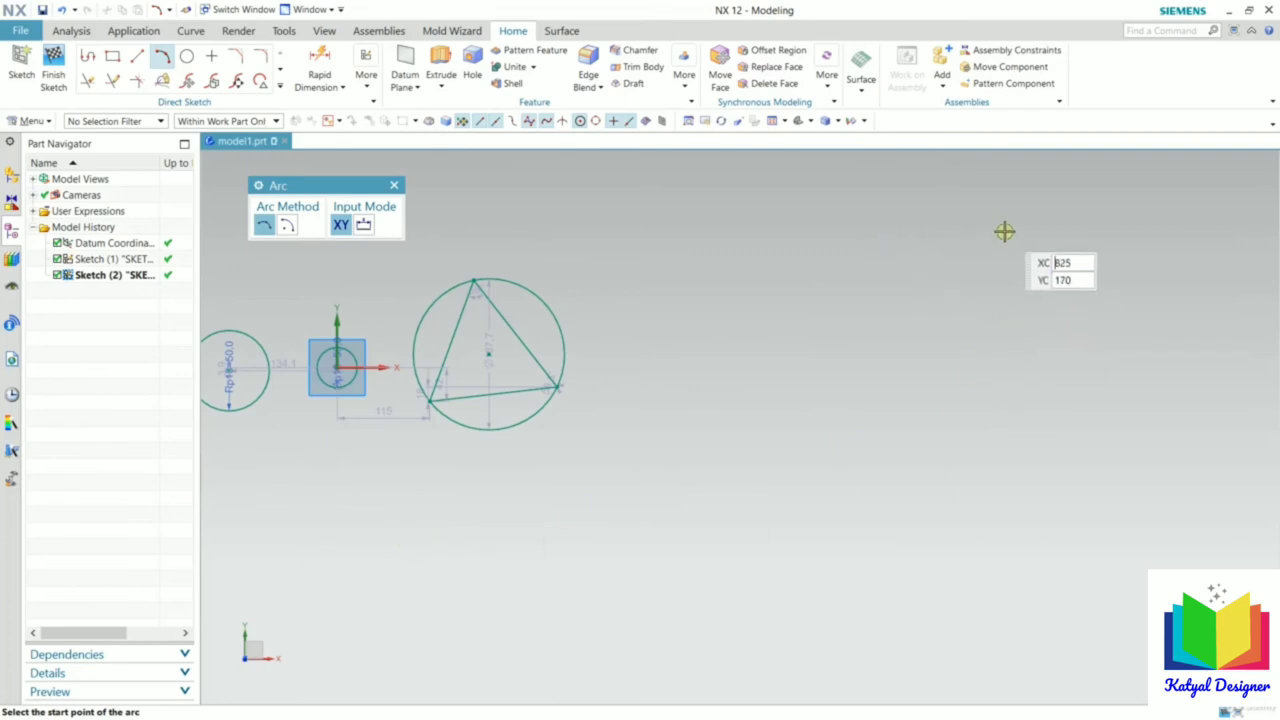
{"action": "scroll", "coordinate": [1020, 289], "scroll_direction": "up", "scroll_amount": 3}
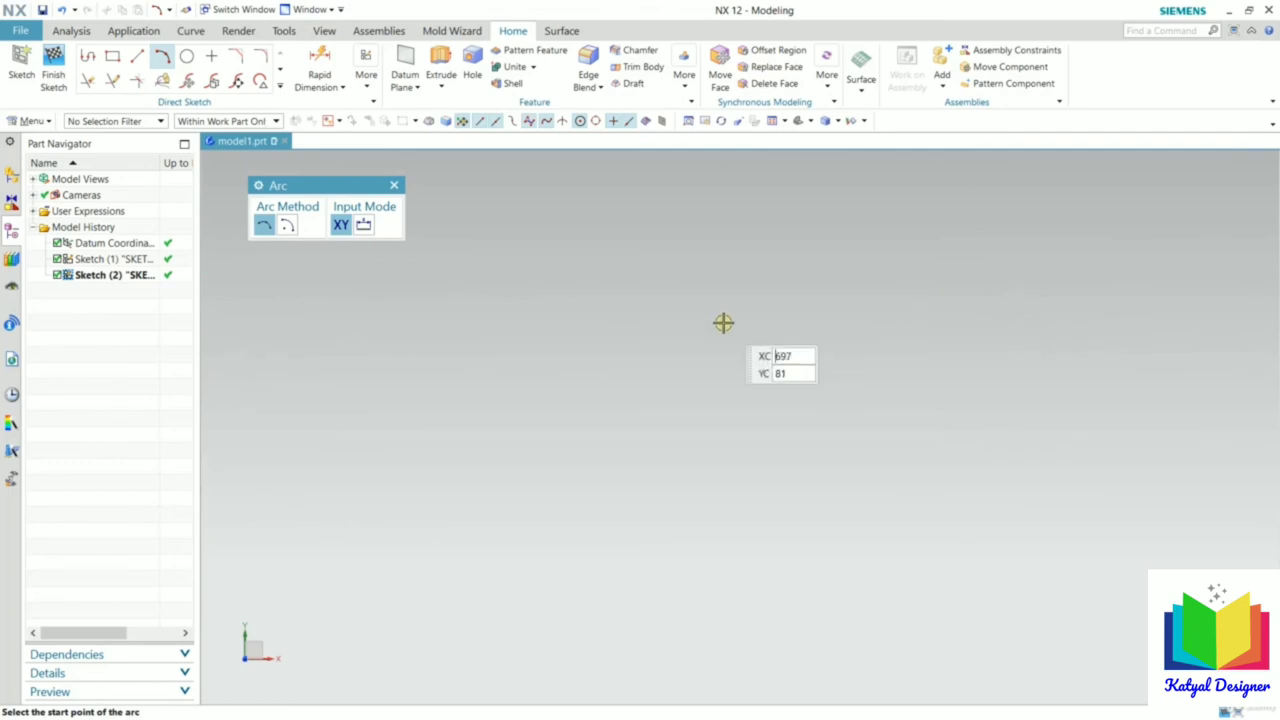
{"action": "left_click", "coordinate": [649, 239]}
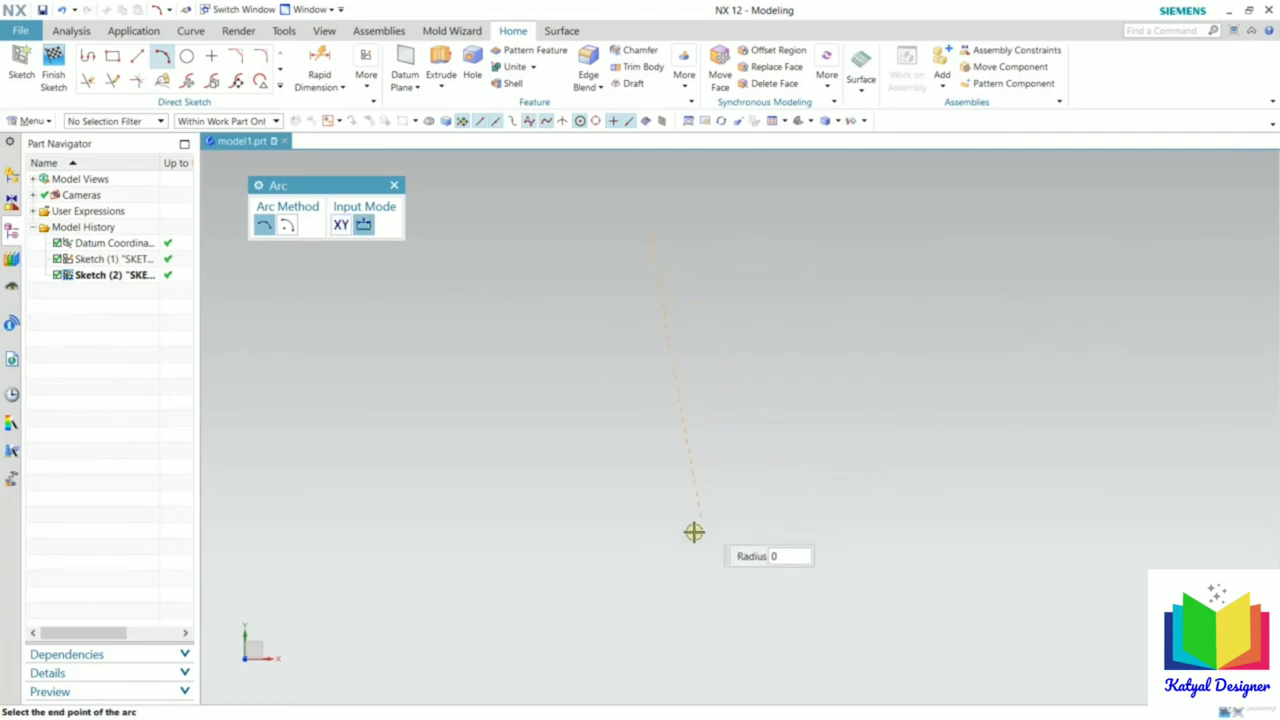
{"action": "left_click", "coordinate": [690, 558]}
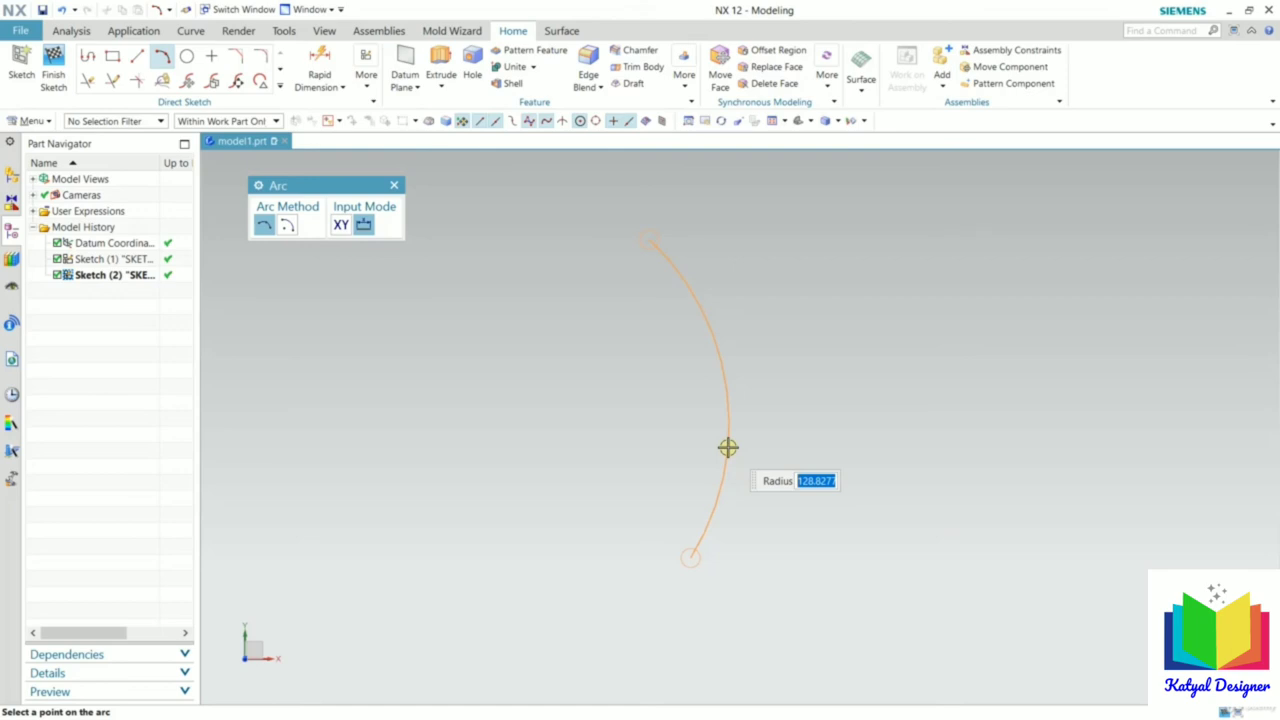
{"action": "type", "text": "100"}
{"action": "left_click", "coordinate": [727, 447]}
{"action": "key", "text": "Escape"}
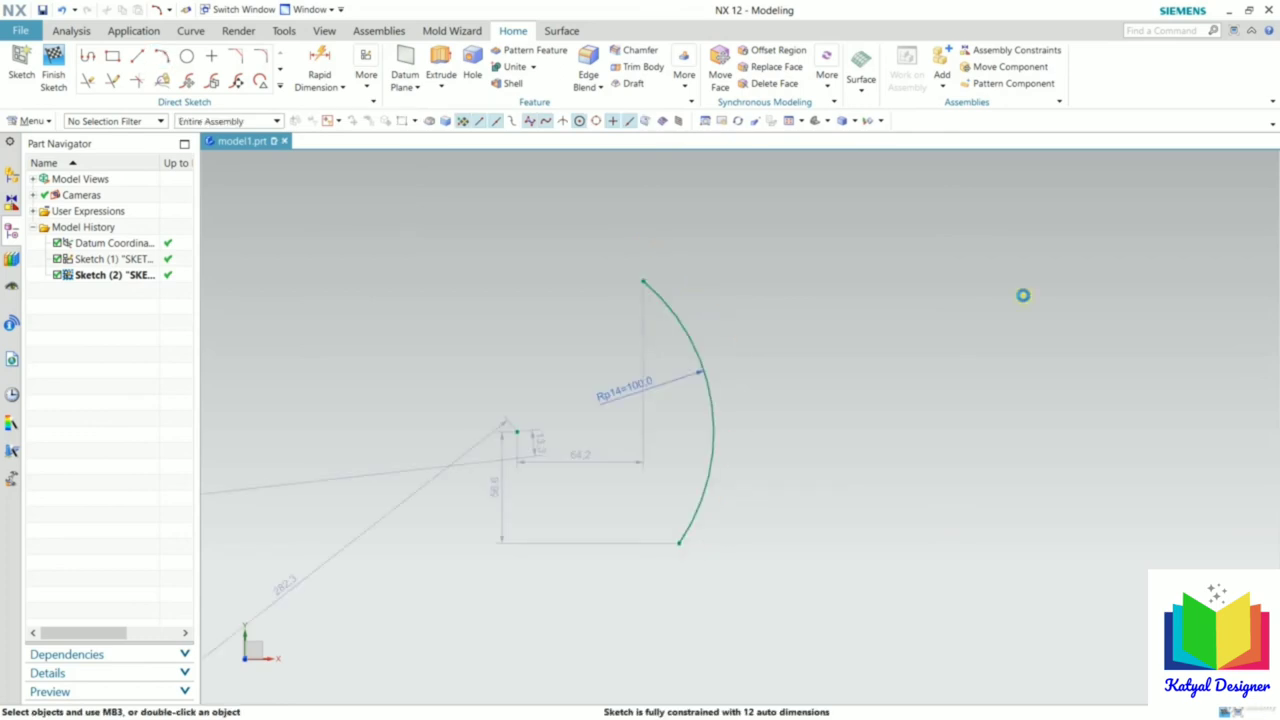
{"action": "left_click", "coordinate": [166, 57]}
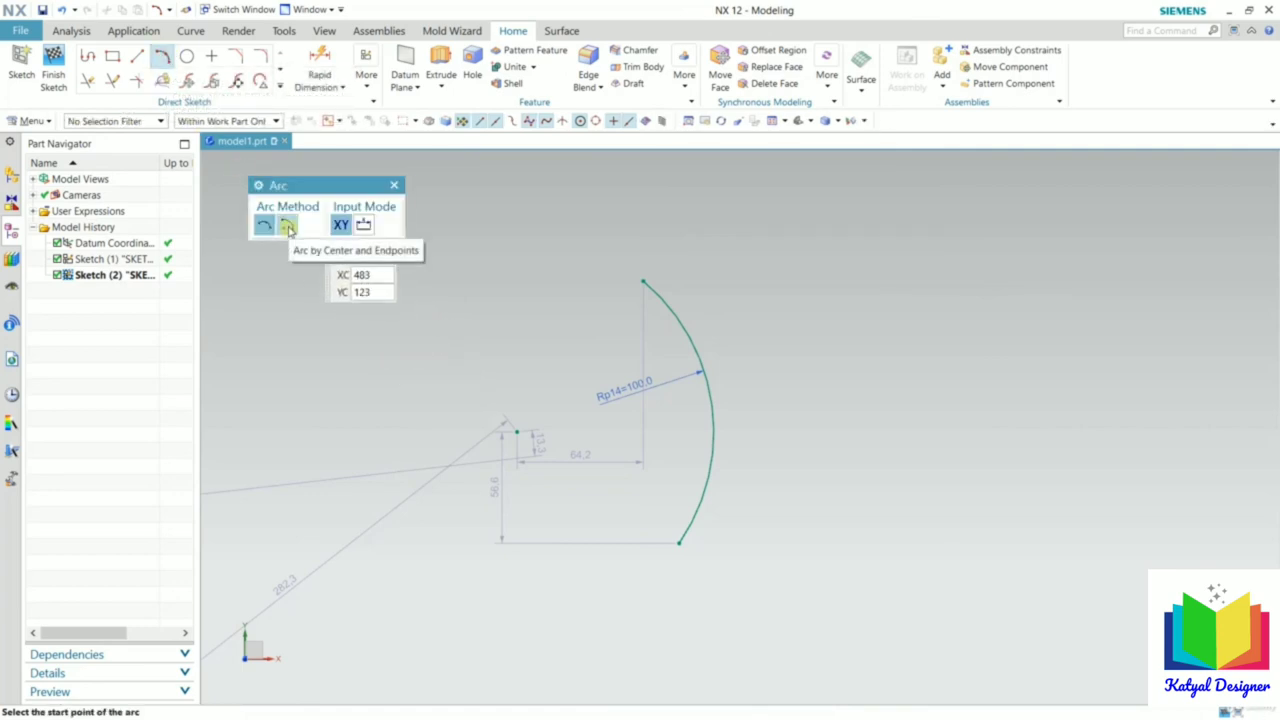
Step: Draw an Arc by Center and Endpoints with a radius of about 92.4
{"action": "scroll", "coordinate": [750, 385], "scroll_direction": "up", "scroll_amount": 3}
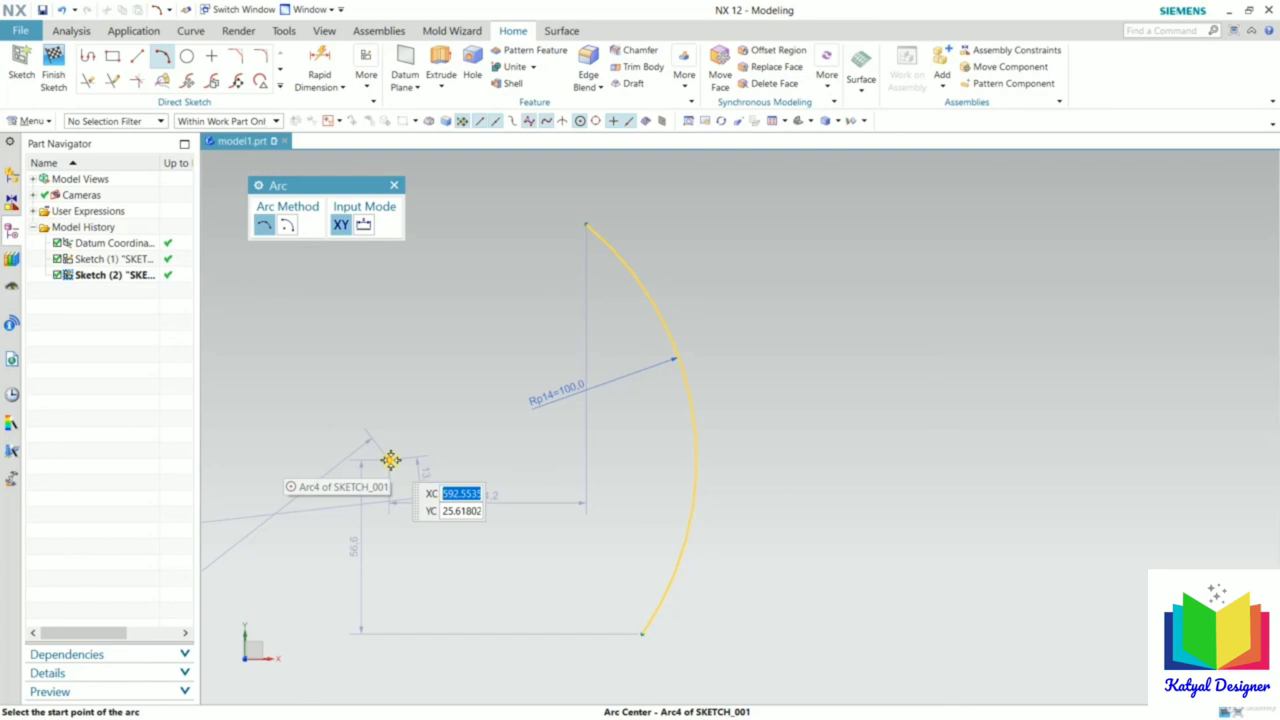
{"action": "left_click", "coordinate": [286, 228]}
{"action": "scroll", "coordinate": [294, 346], "scroll_direction": "down", "scroll_amount": 3}
{"action": "scroll", "coordinate": [719, 380], "scroll_direction": "up", "scroll_amount": 3}
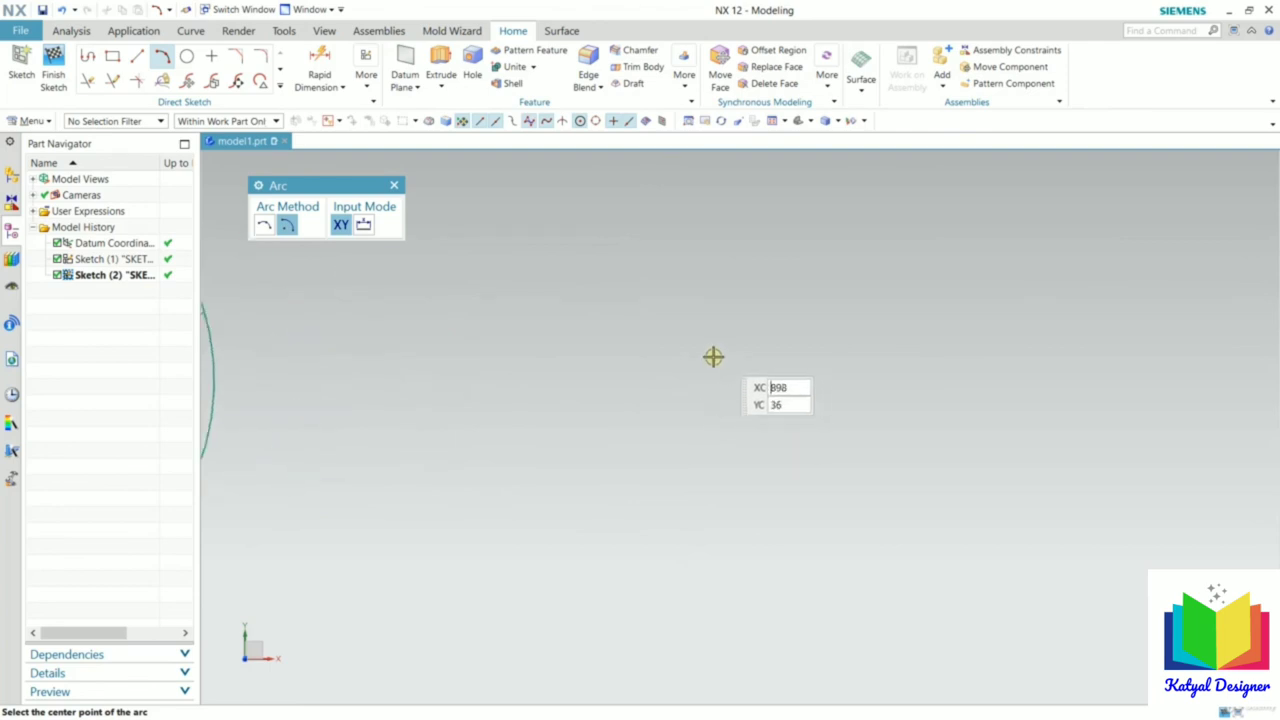
{"action": "left_click", "coordinate": [708, 423]}
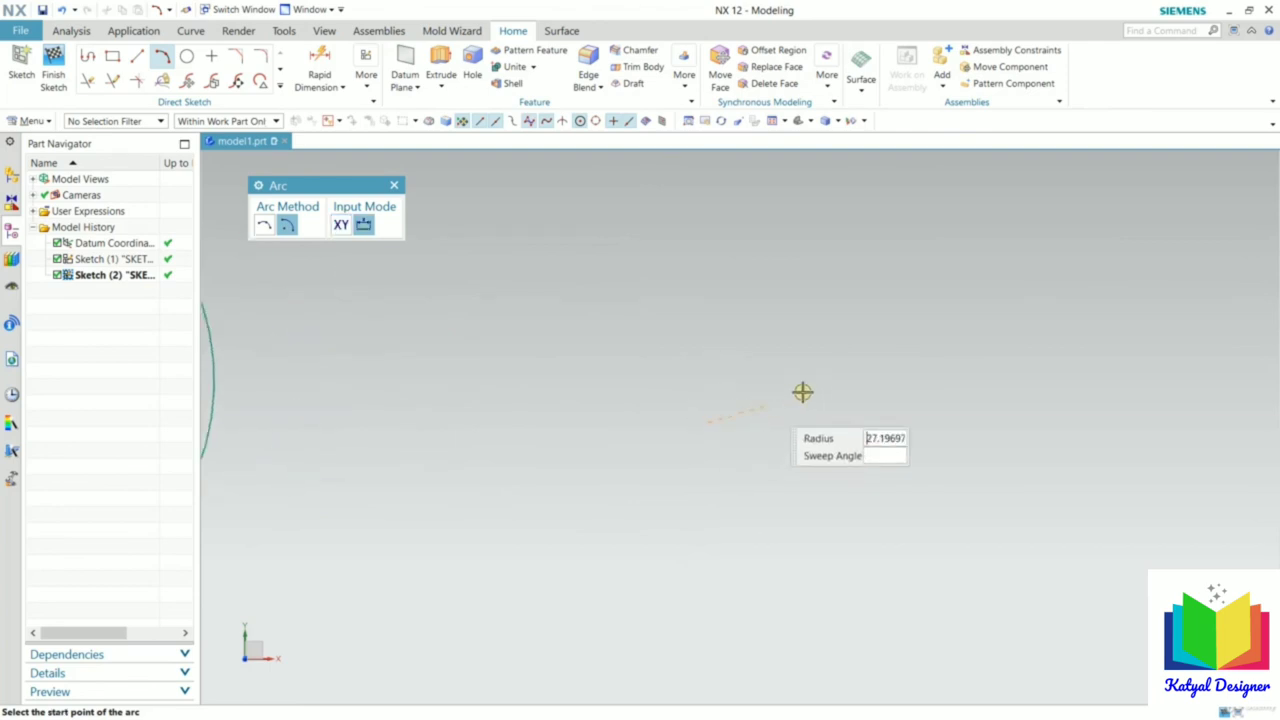
{"action": "left_click", "coordinate": [831, 232]}
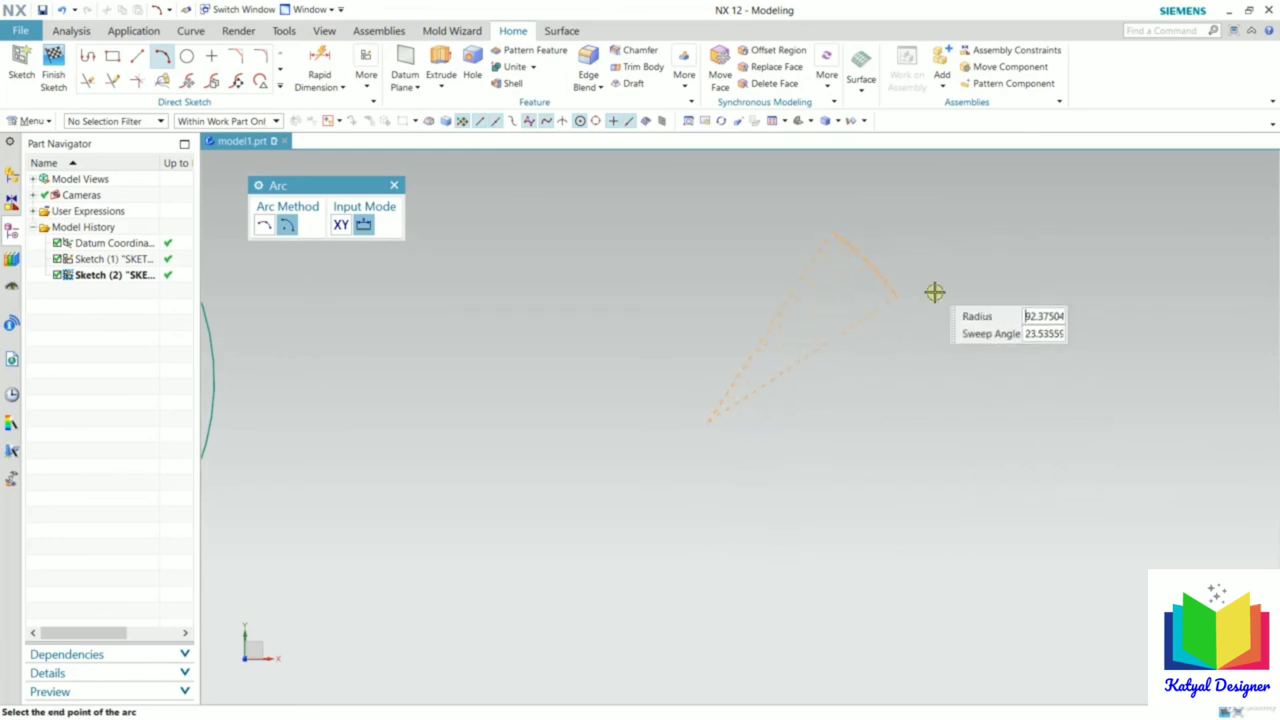
{"action": "left_click", "coordinate": [873, 578]}
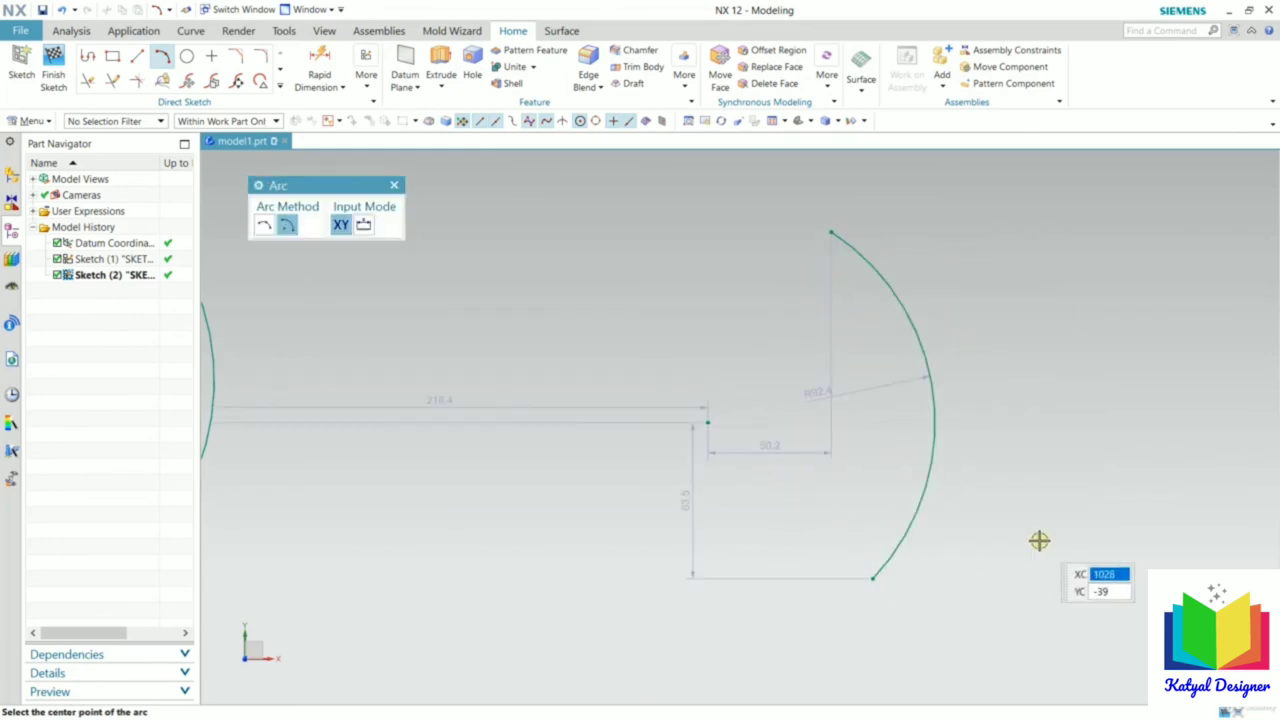
{"action": "left_click", "coordinate": [1074, 508]}
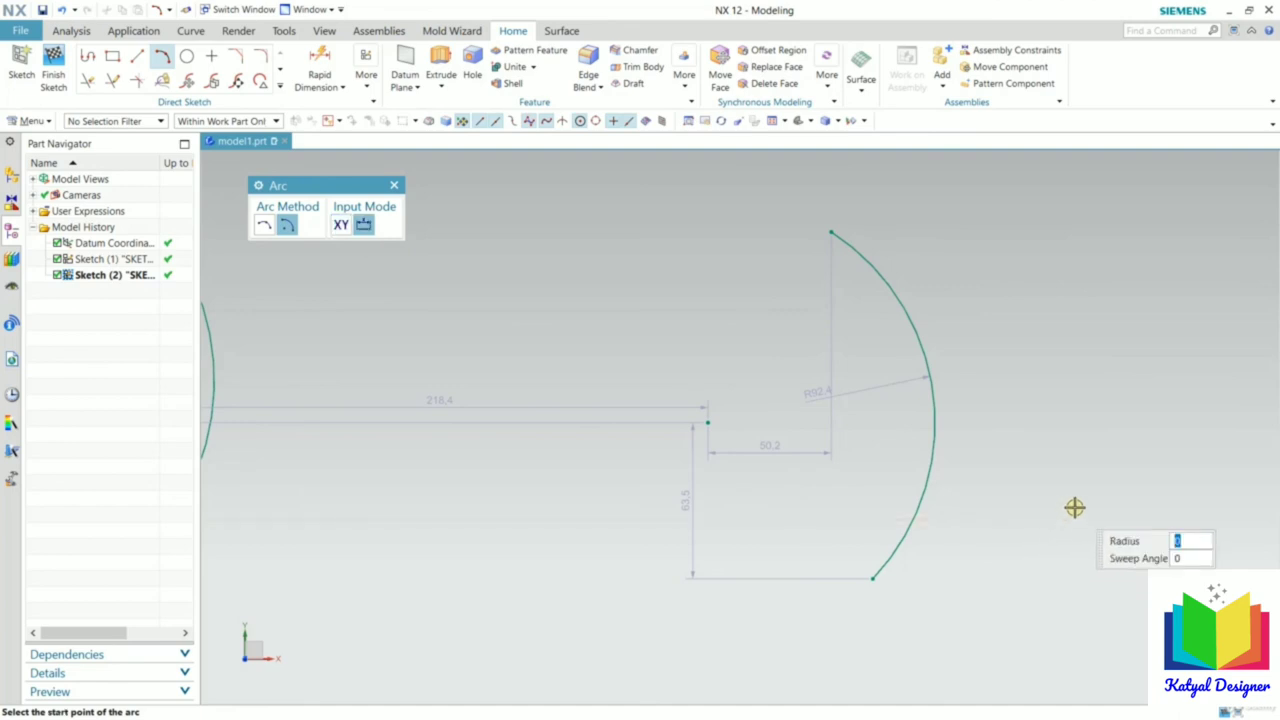
{"action": "key", "text": "Escape"}
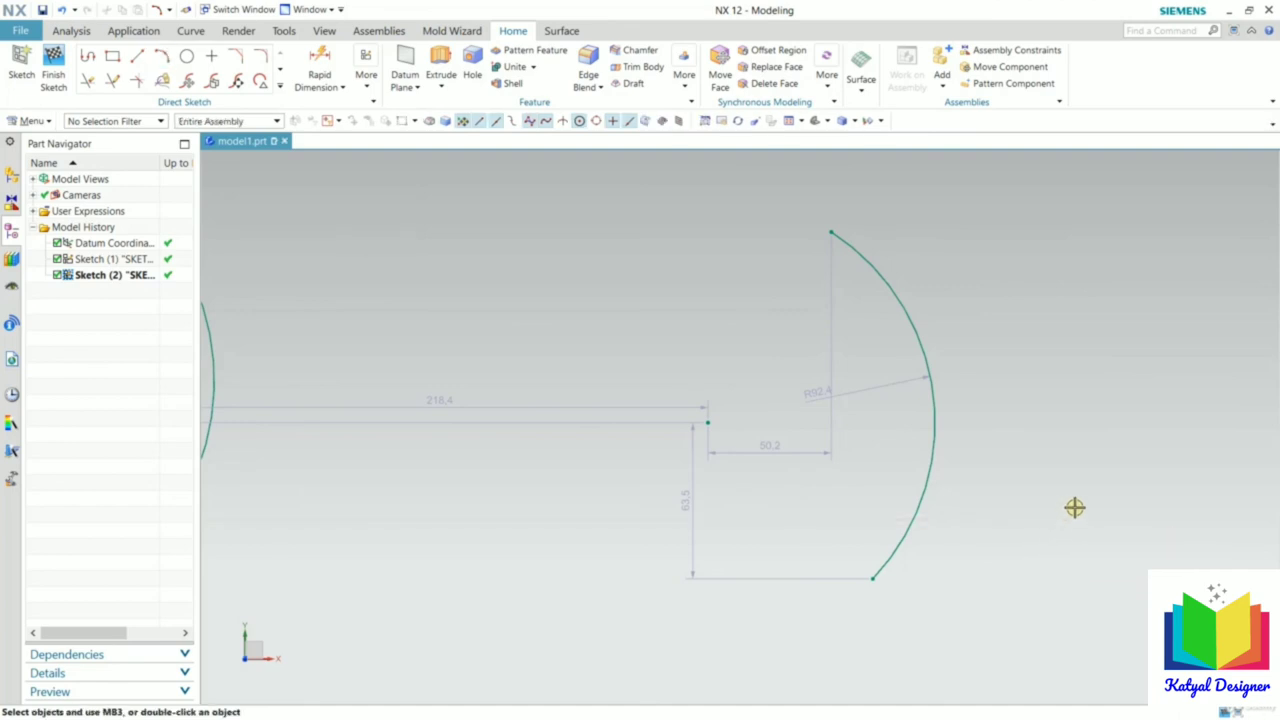
Step: Change the centre-point arc's R92.4 radius dimension to 100 and zoom out to show the full sketch
{"action": "double_click", "coordinate": [827, 390]}
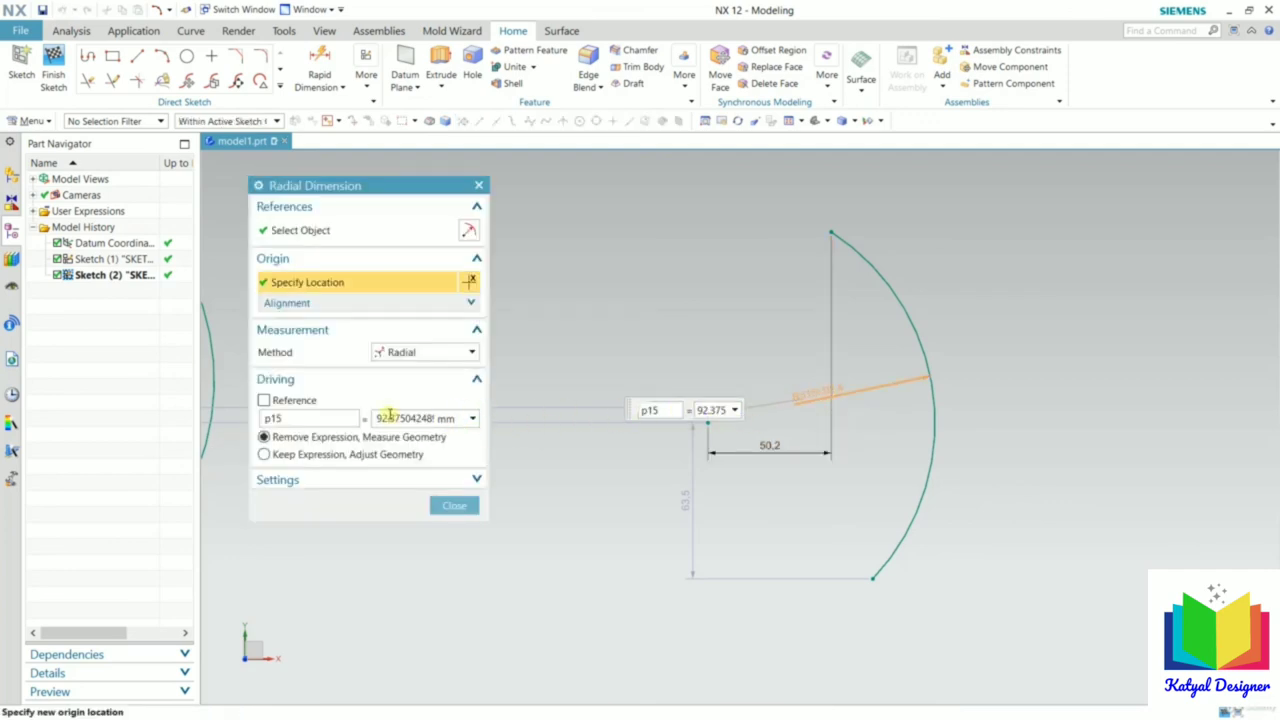
{"action": "double_click", "coordinate": [725, 410]}
{"action": "type", "text": "100"}
{"action": "key", "text": "Return"}
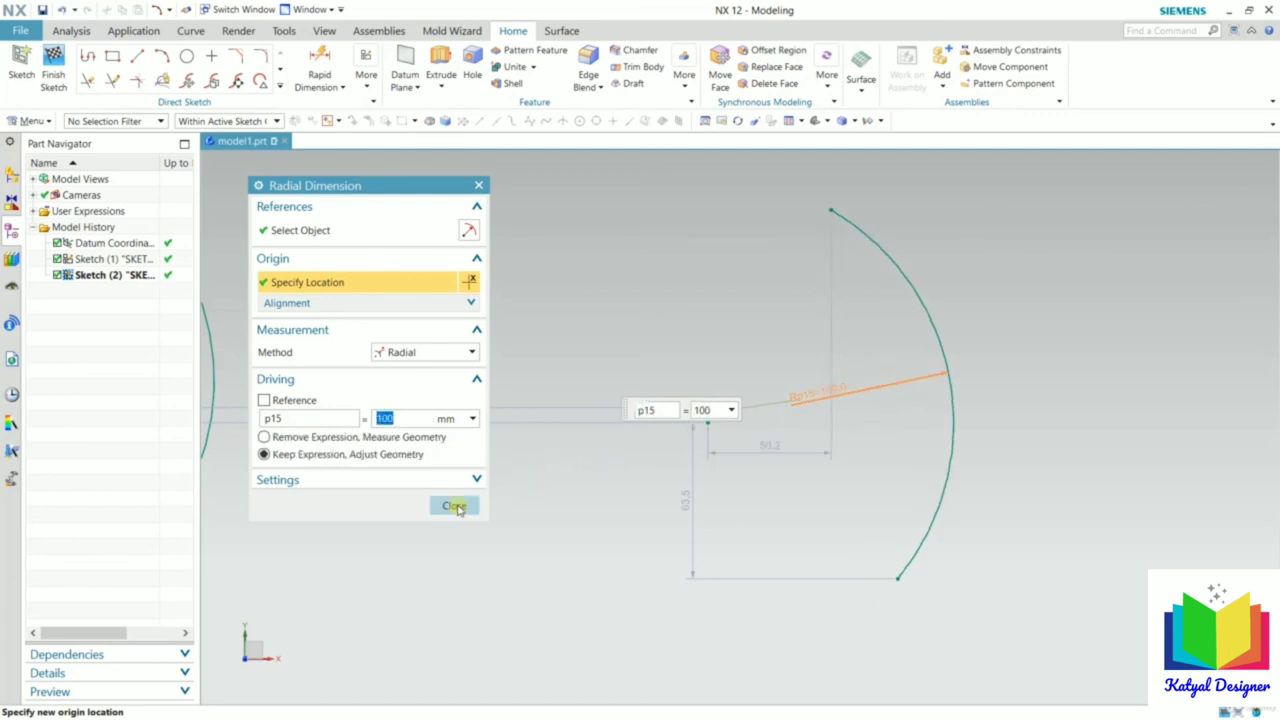
{"action": "left_click", "coordinate": [455, 506]}
{"action": "scroll", "coordinate": [686, 432], "scroll_direction": "down", "scroll_amount": 3}
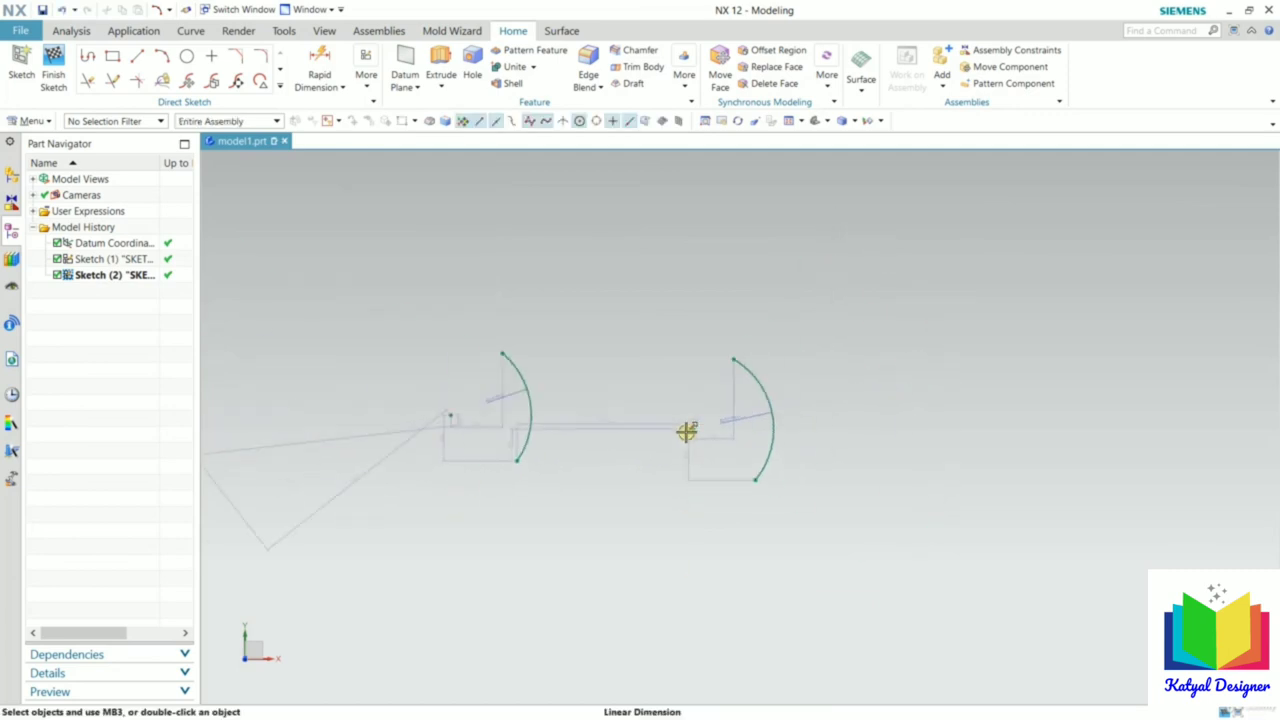
{"action": "scroll", "coordinate": [700, 430], "scroll_direction": "down", "scroll_amount": 3}
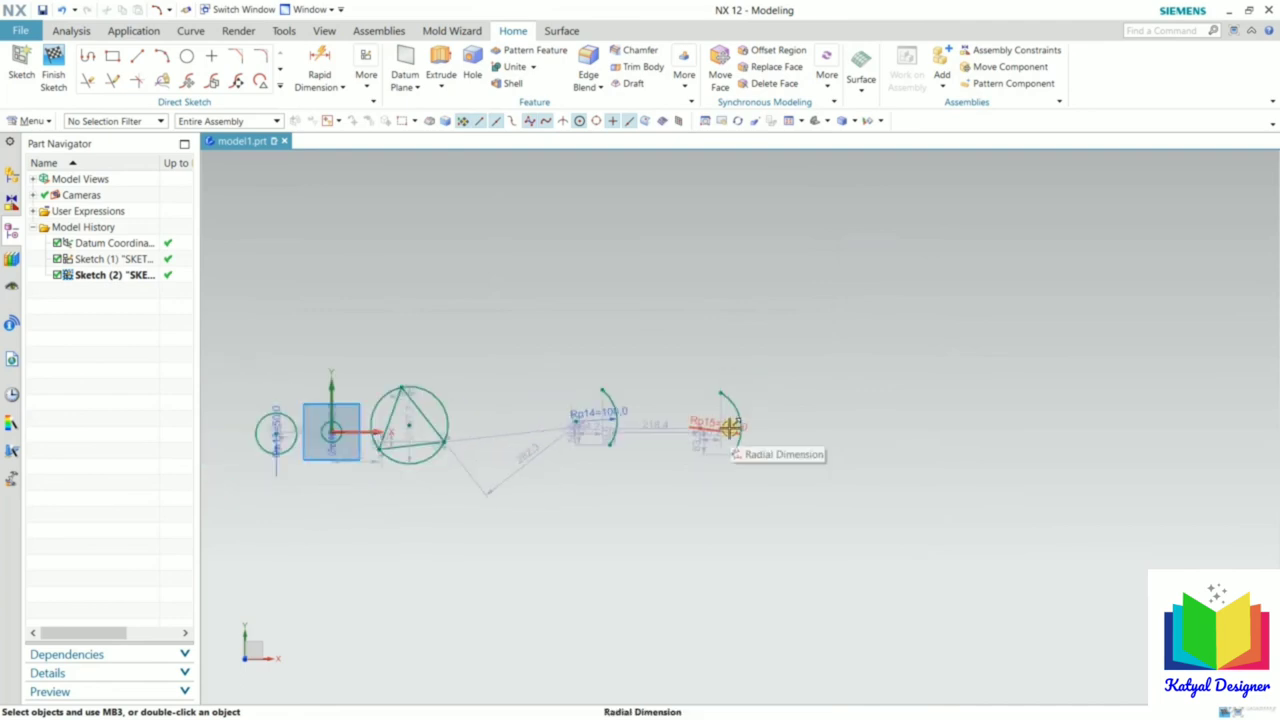